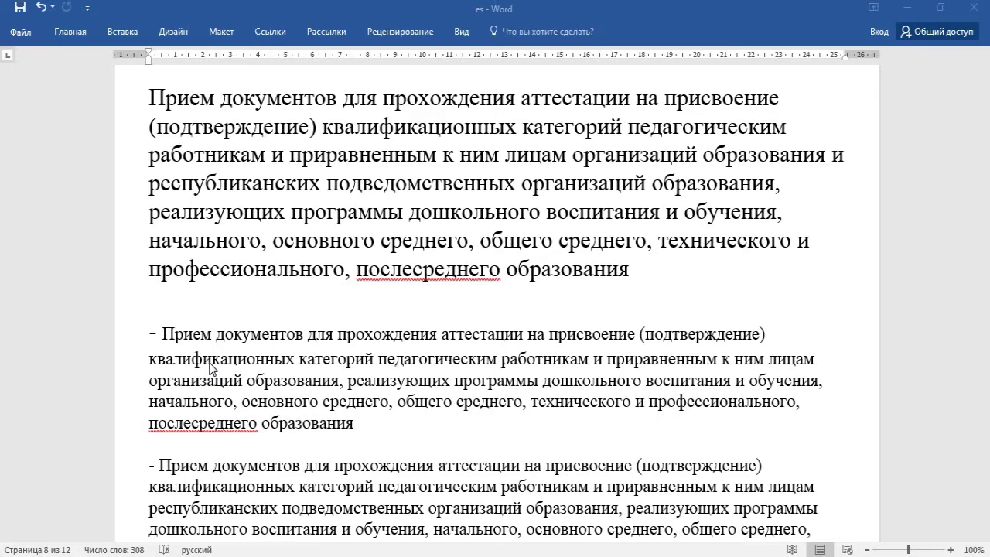
Scroll through the Word service-description document, then switch to the portal in the browser
scroll(504, 369, down, 1)
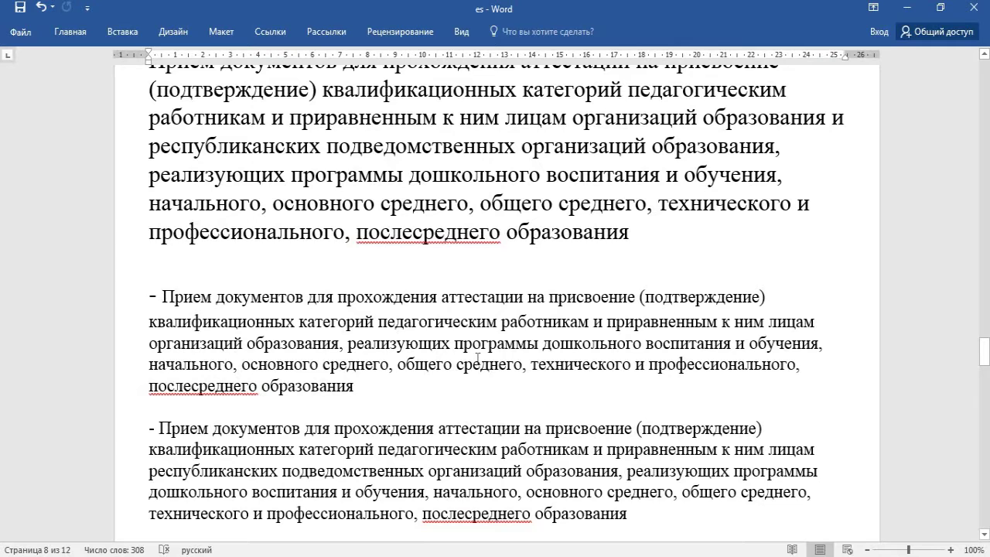
scroll(477, 357, down, 1)
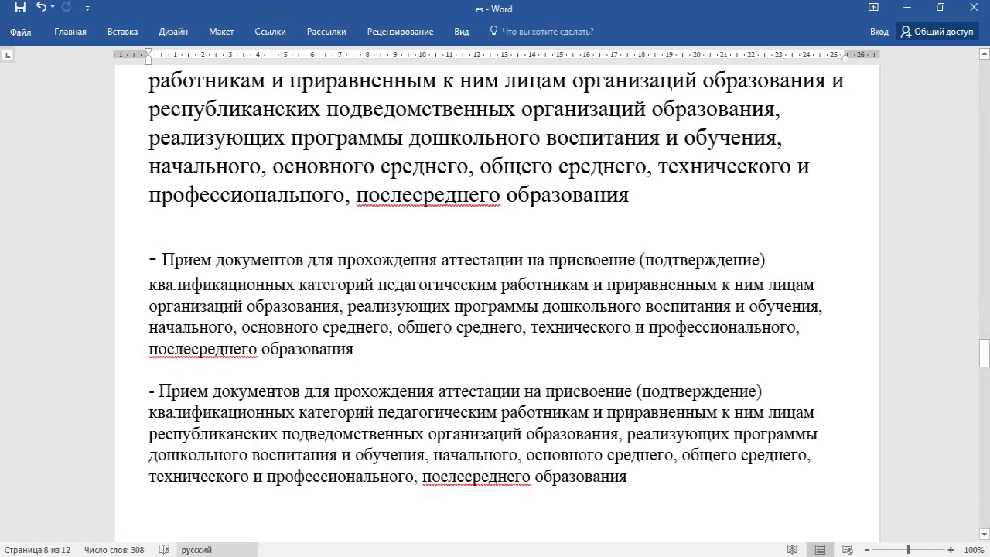
key(alt+Tab)
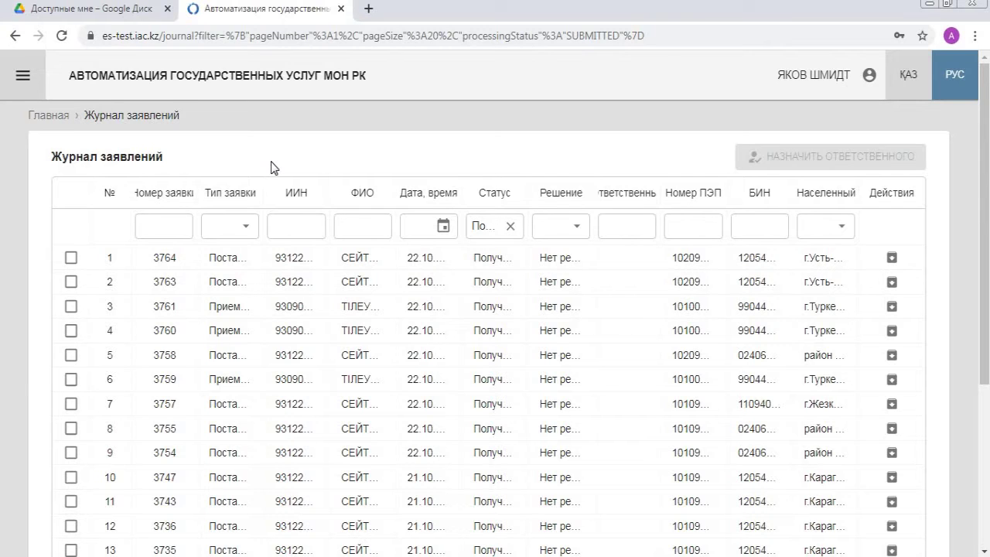
click(235, 233)
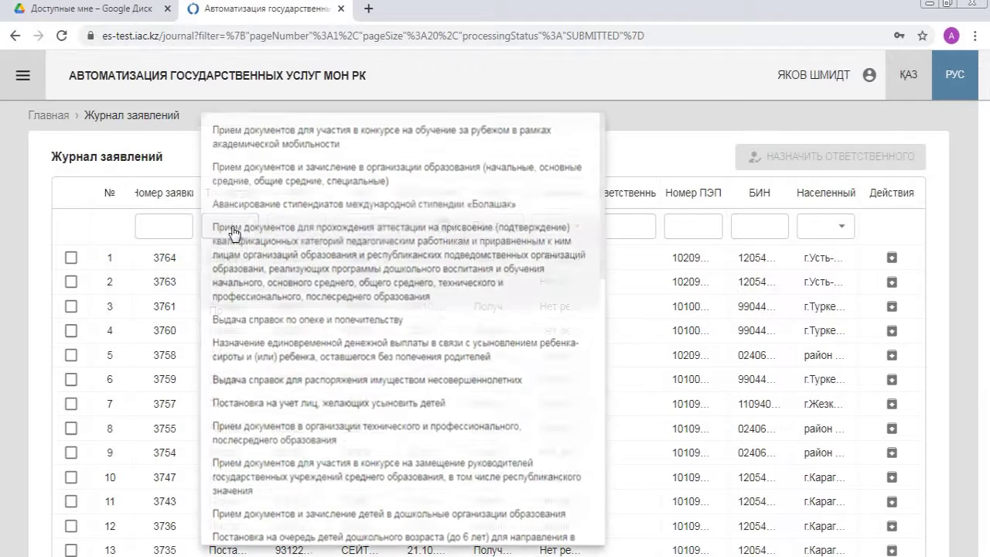
scroll(258, 215, down, 3)
scroll(263, 215, up, 4)
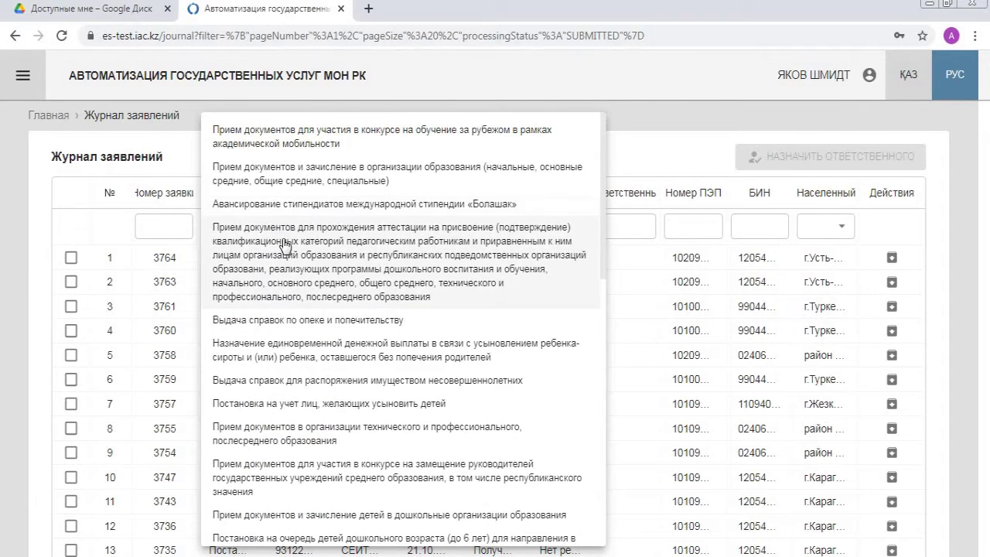
click(396, 264)
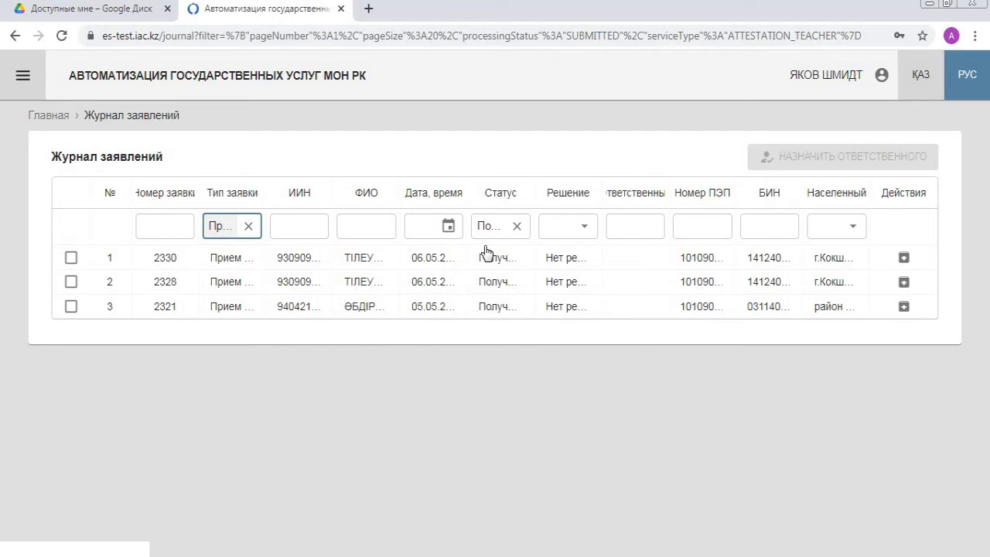
click(500, 233)
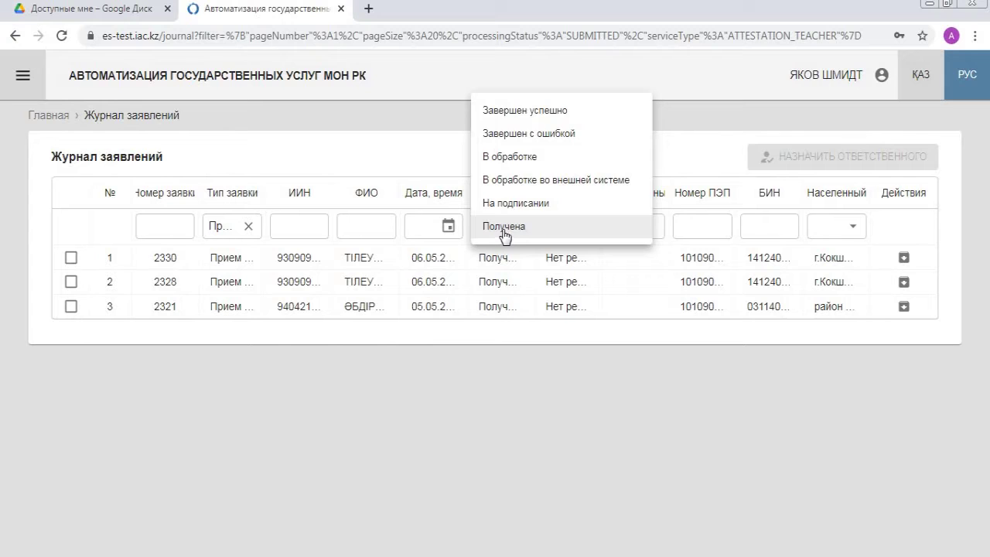
click(504, 232)
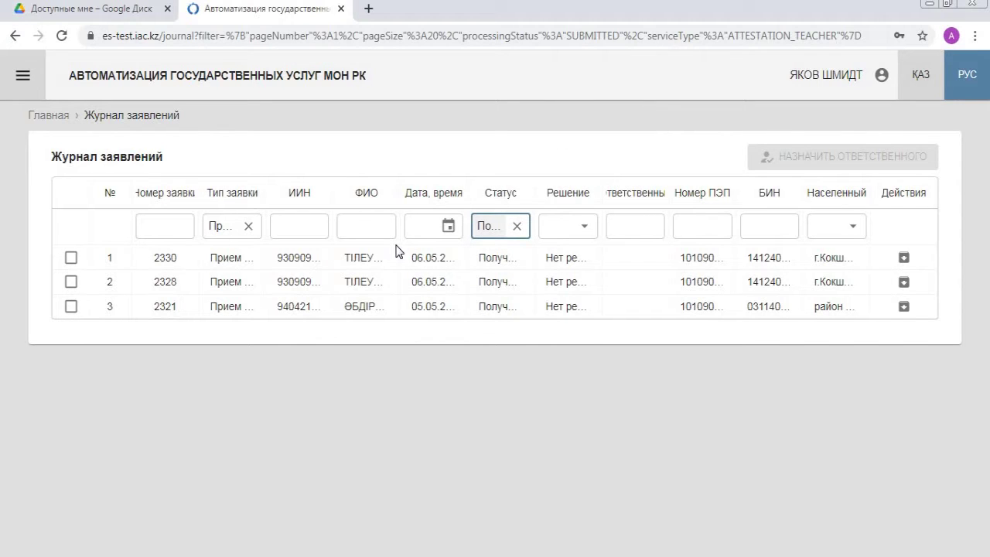
click(178, 265)
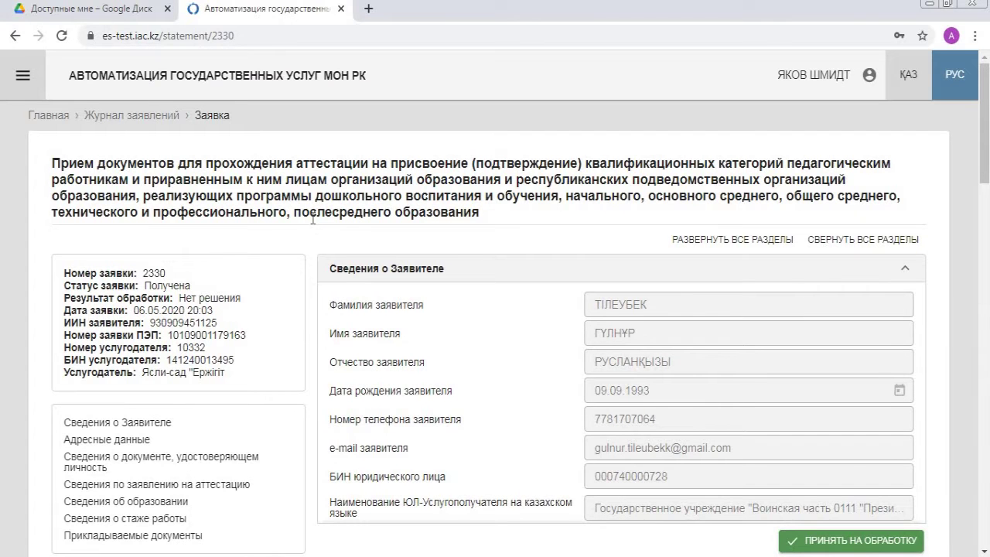
scroll(313, 218, down, 1)
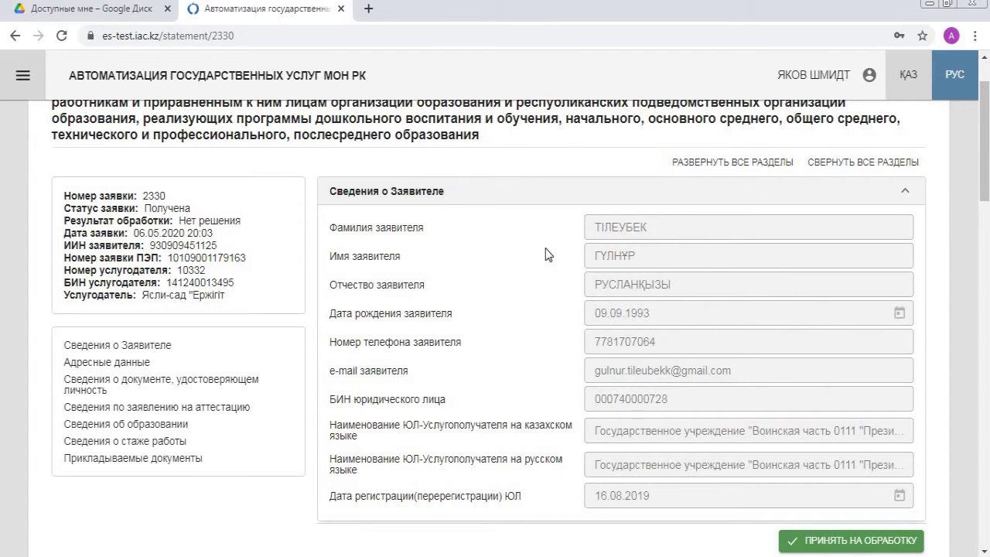
scroll(708, 246, down, 3)
drag(987, 226, 982, 522)
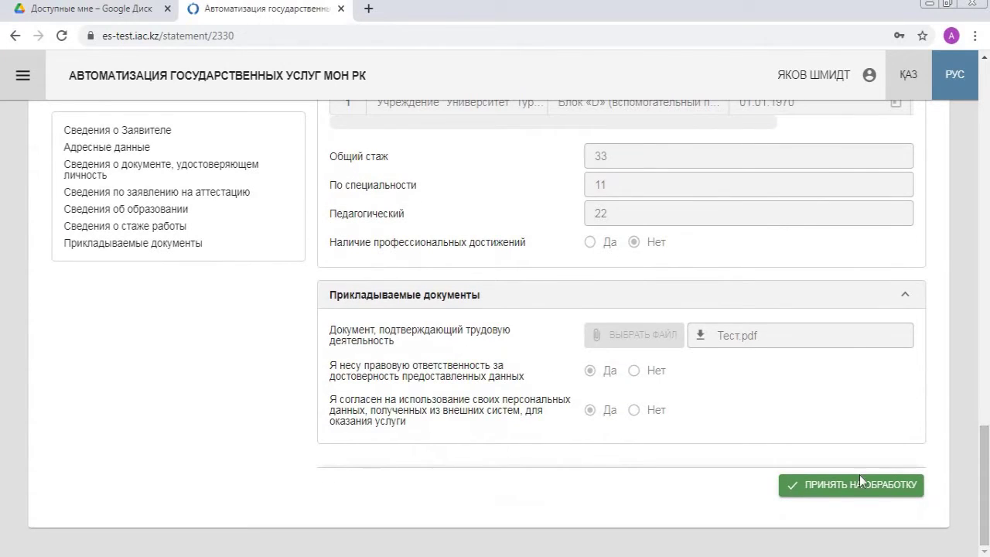
click(855, 486)
click(641, 350)
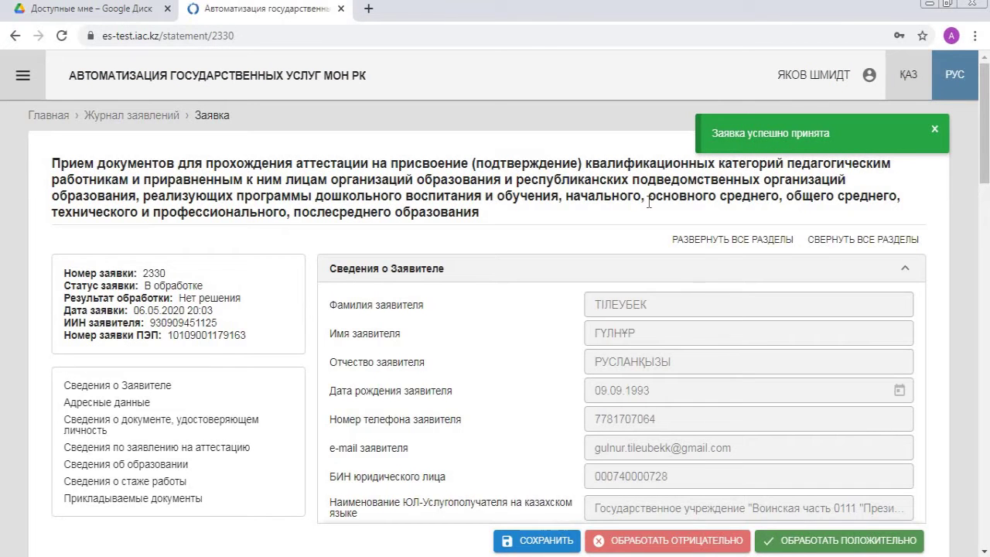
scroll(619, 207, down, 8)
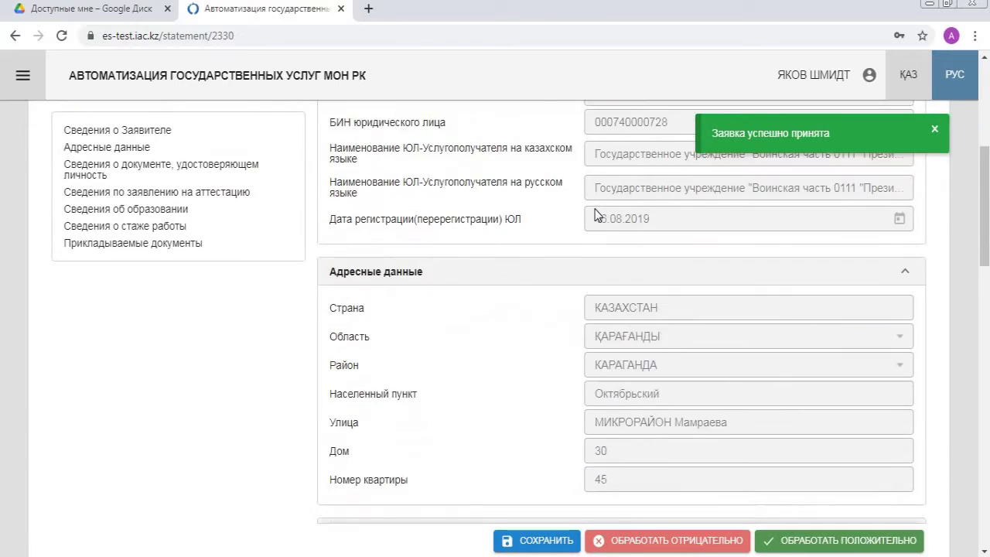
scroll(596, 215, down, 10)
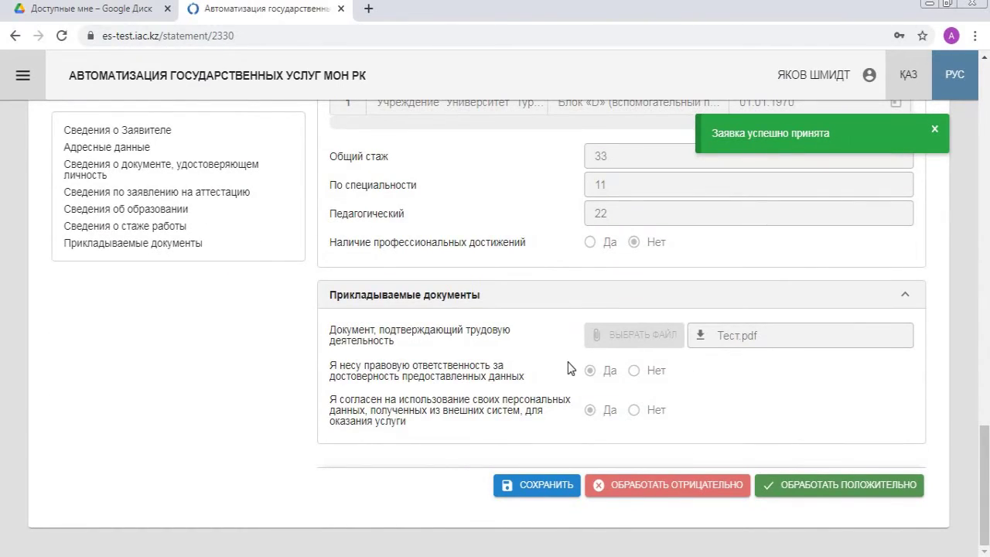
click(553, 489)
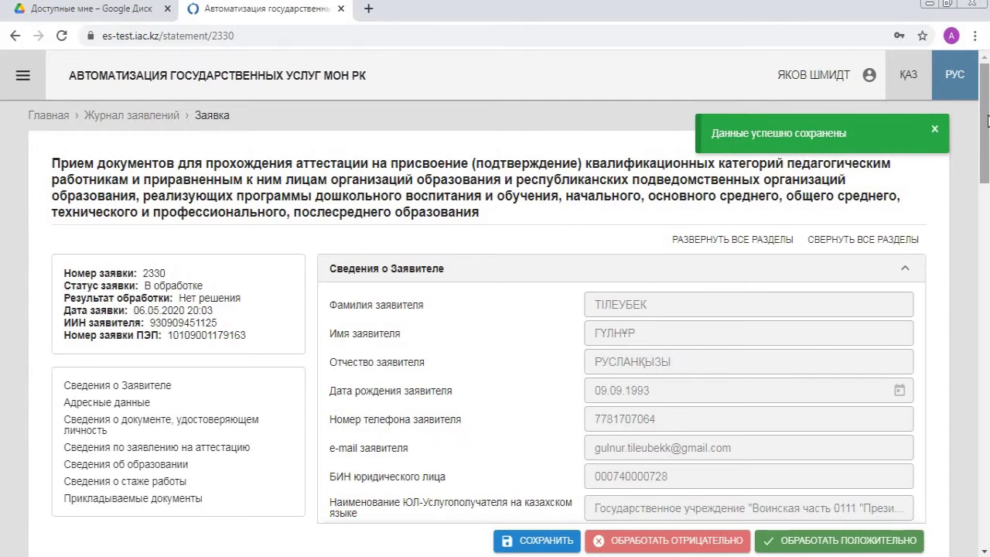
drag(988, 118, 988, 499)
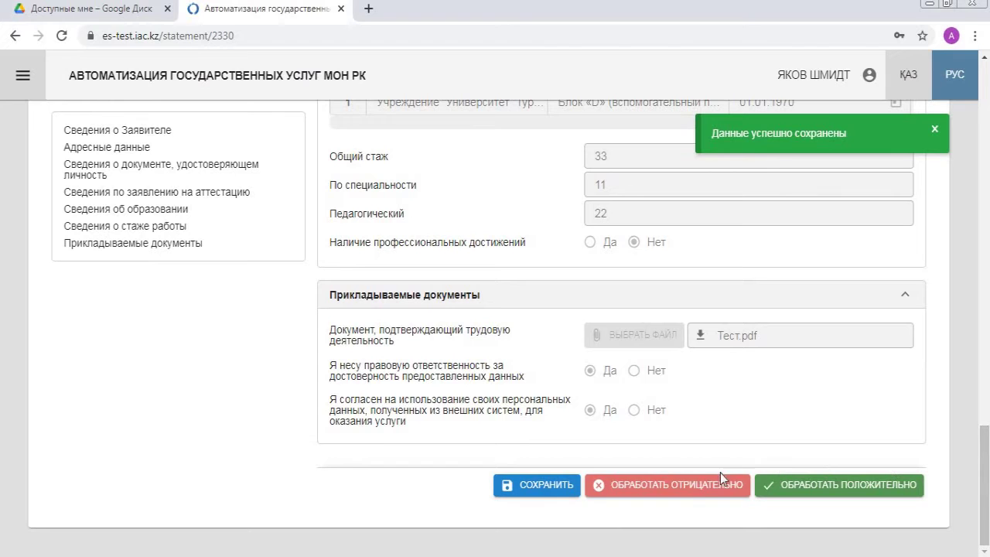
click(811, 495)
click(804, 487)
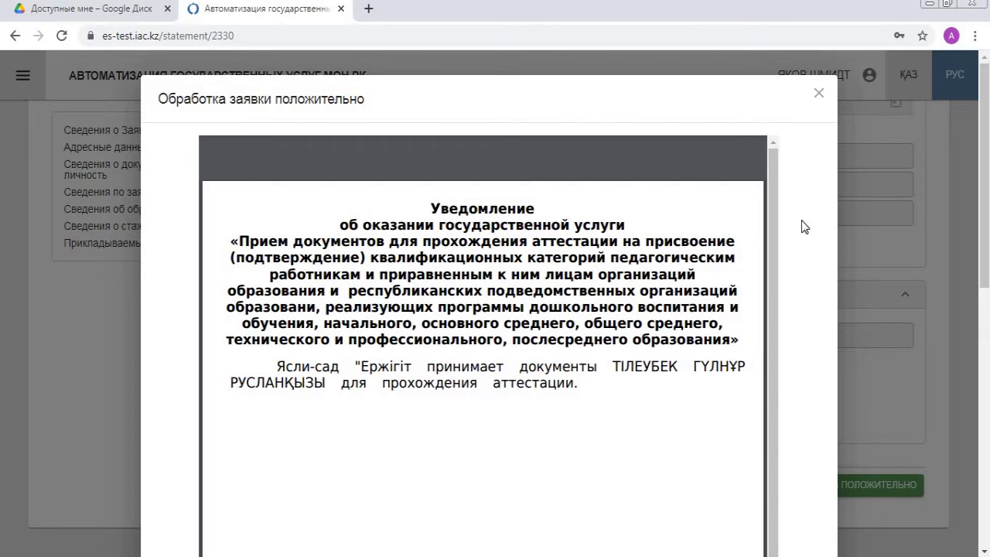
scroll(672, 248, down, 1)
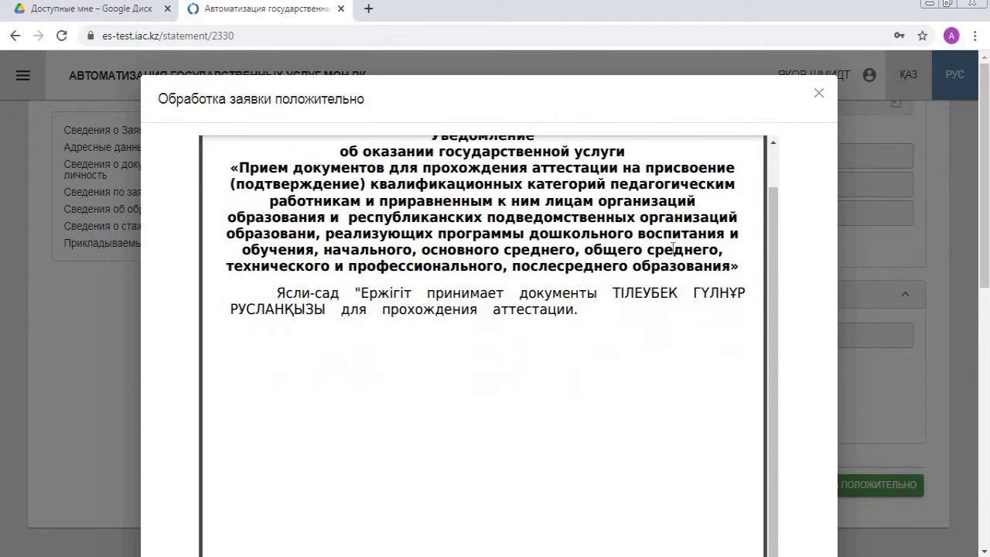
scroll(672, 248, up, 1)
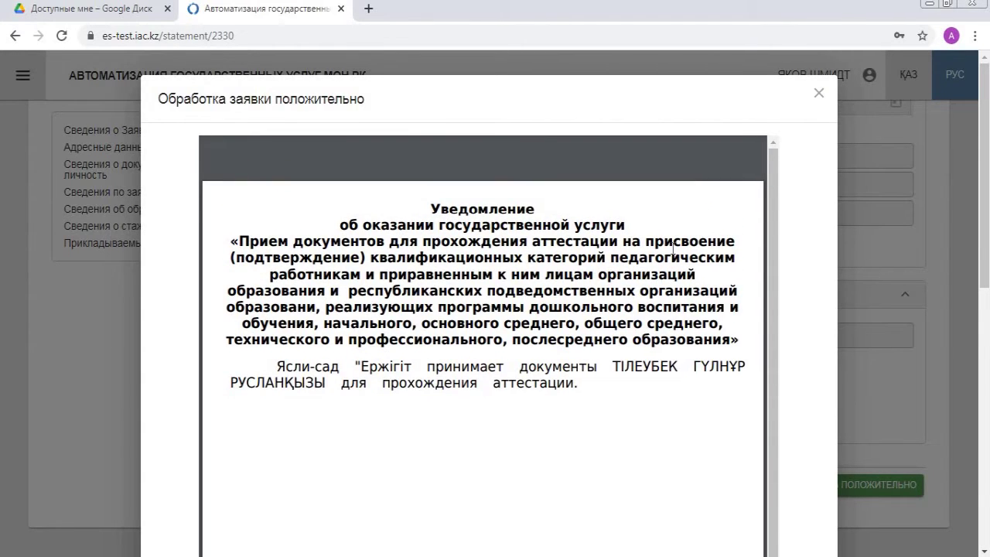
scroll(672, 248, down, 8)
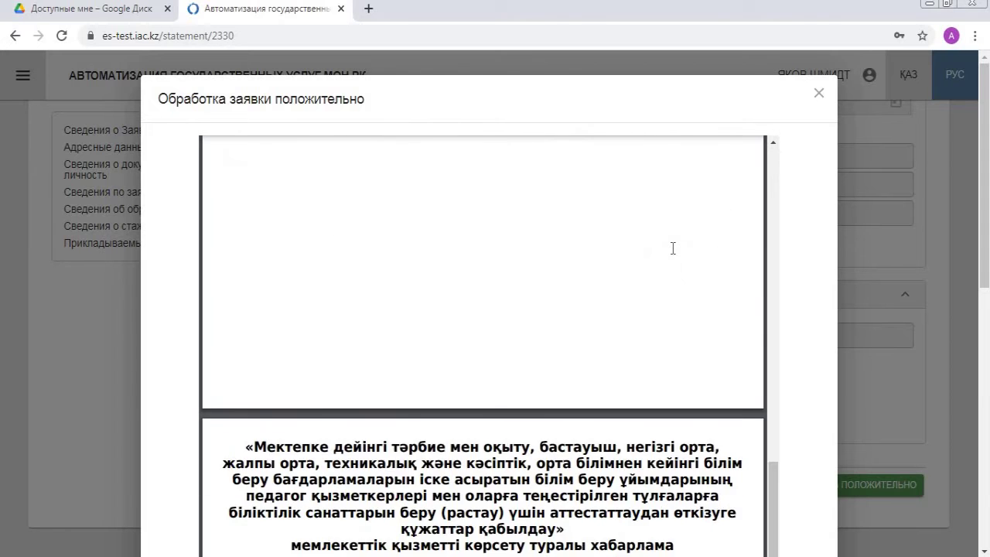
scroll(672, 249, down, 7)
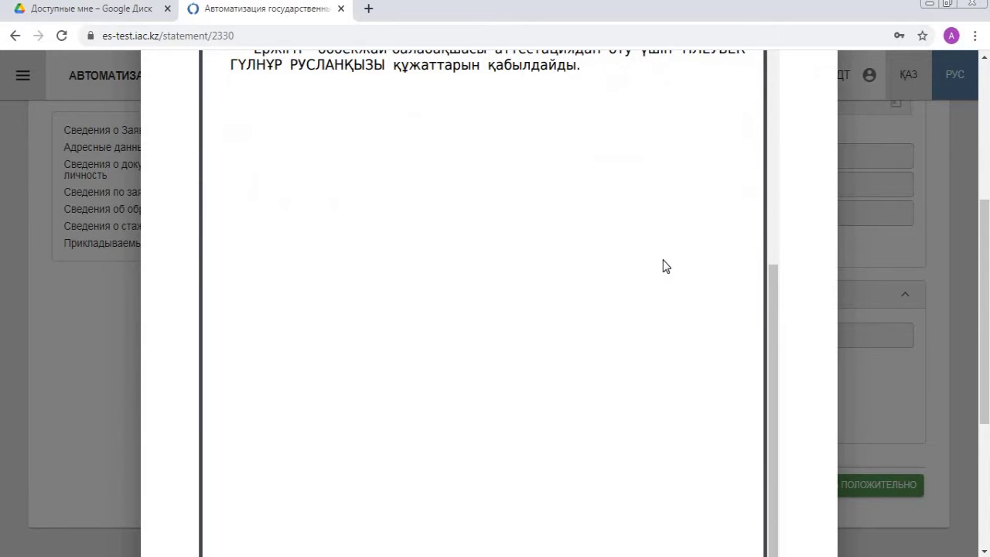
scroll(647, 274, down, 3)
scroll(647, 274, up, 10)
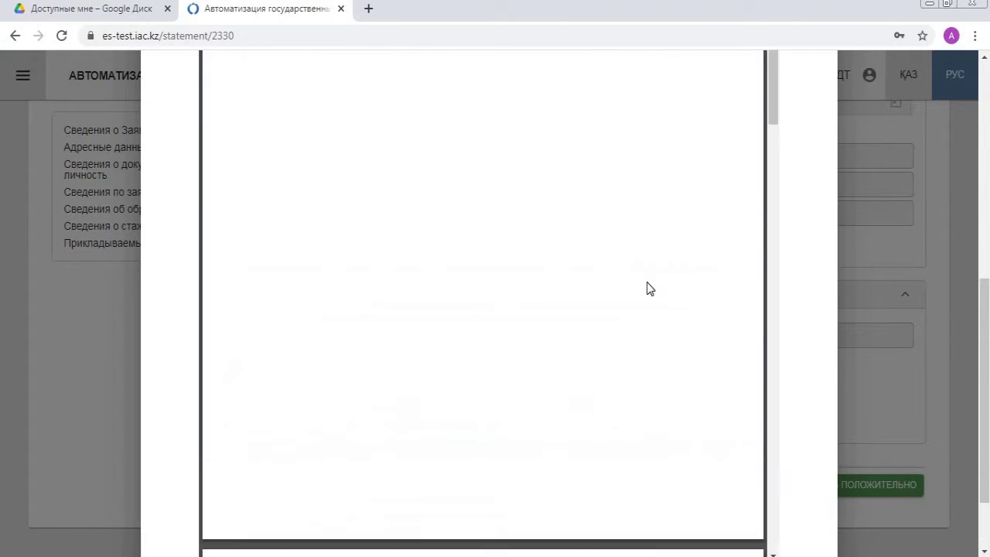
scroll(650, 289, up, 3)
mouse_move(689, 197)
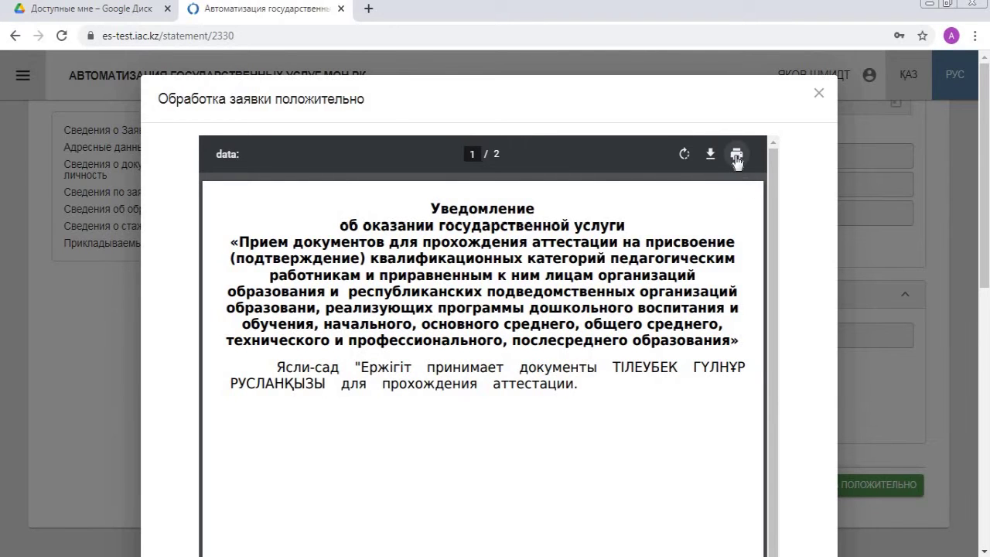
scroll(804, 291, down, 3)
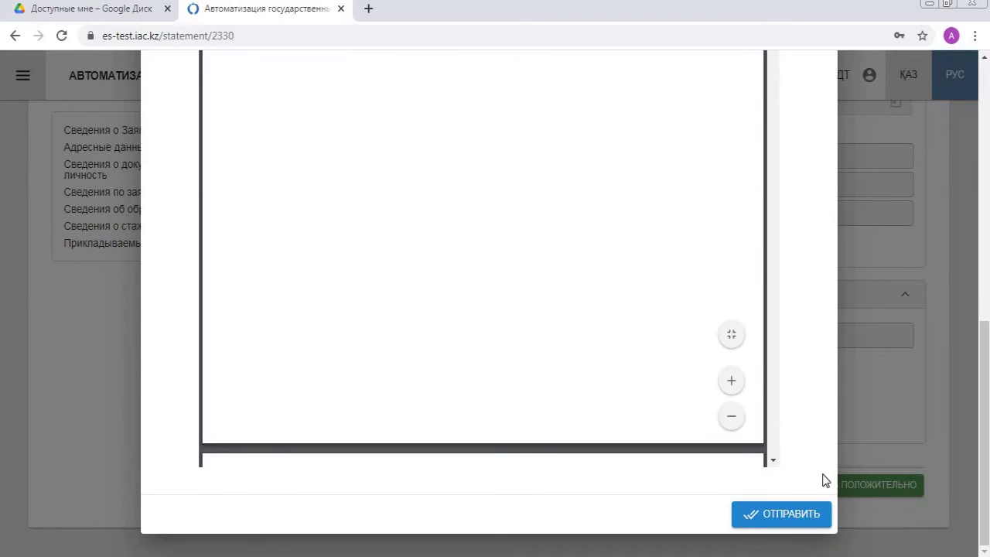
click(807, 515)
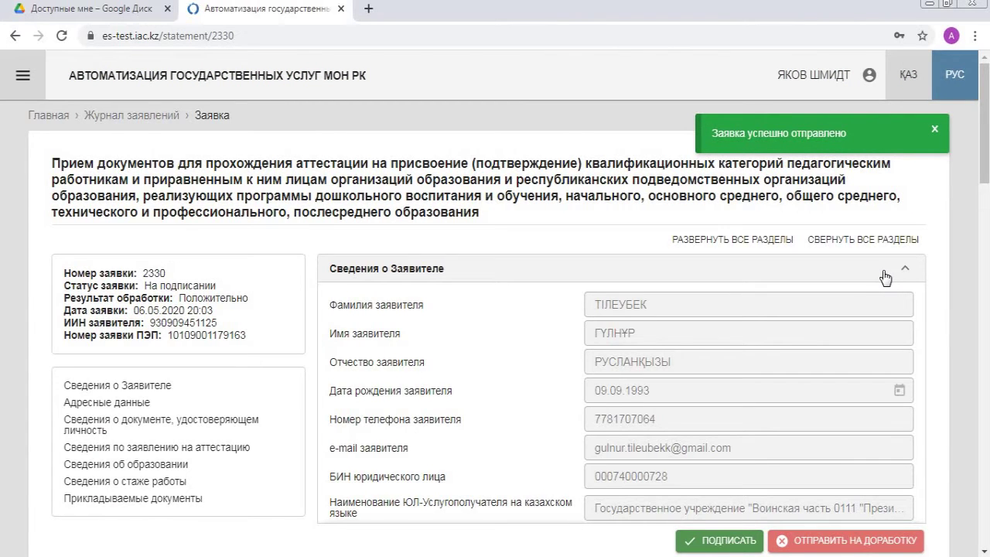
scroll(581, 277, down, 2)
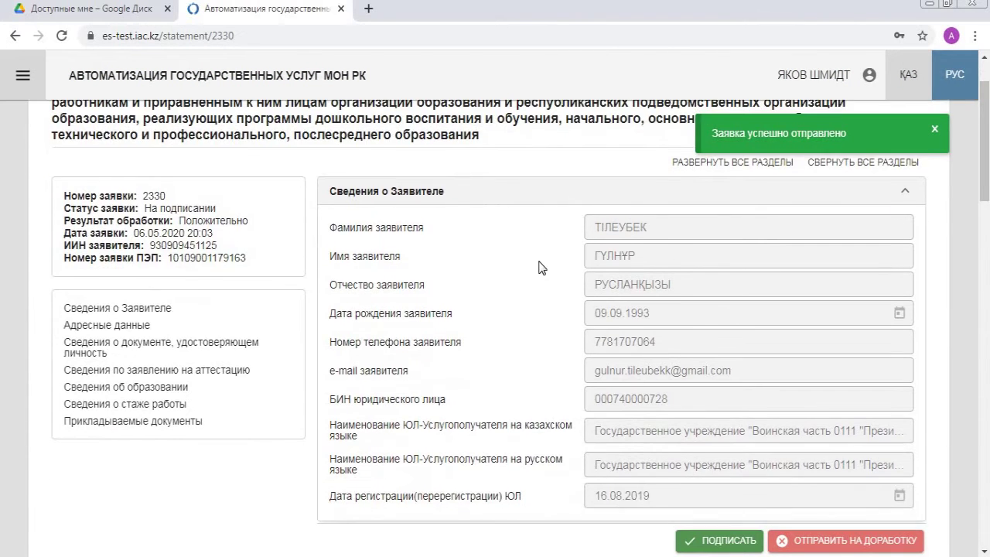
scroll(541, 267, down, 10)
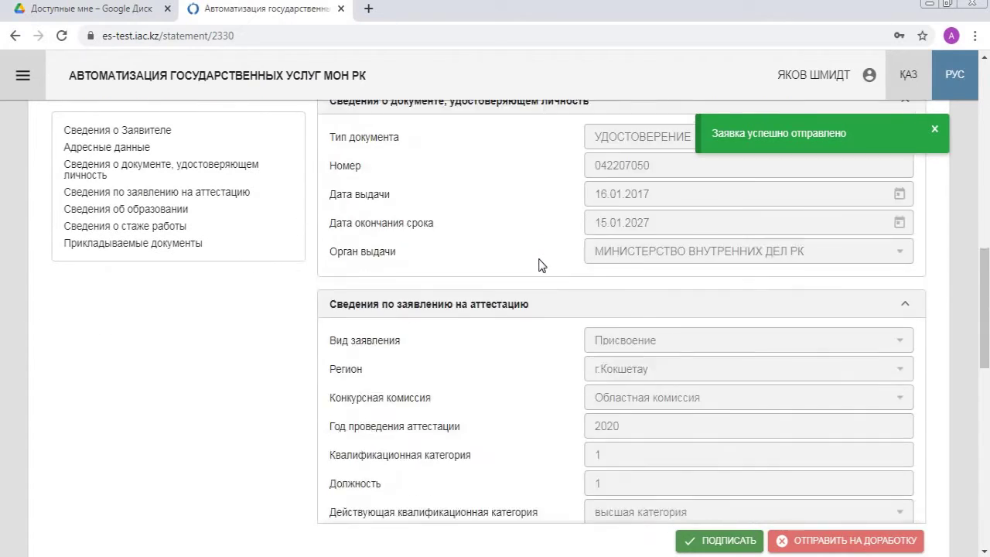
scroll(541, 263, down, 8)
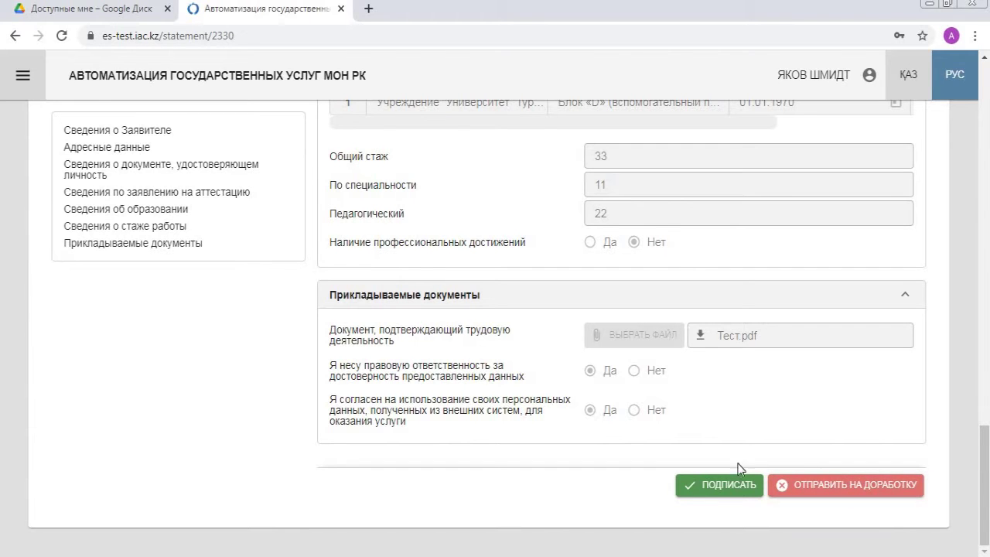
click(726, 487)
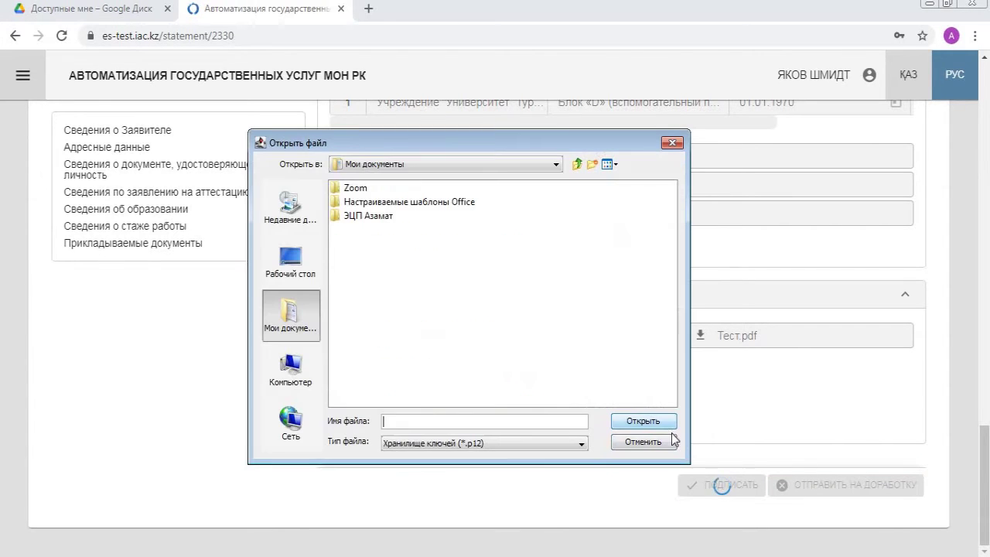
double_click(341, 218)
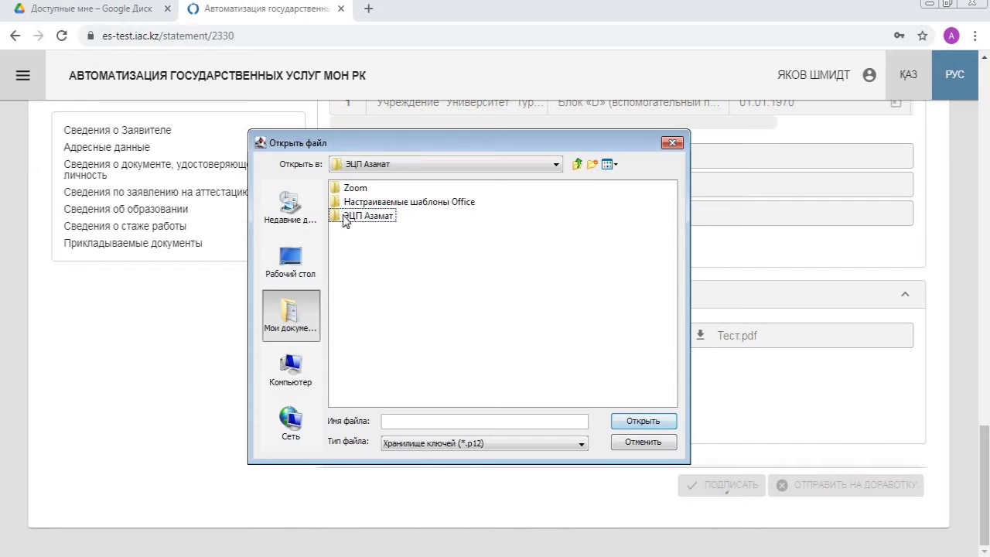
click(384, 203)
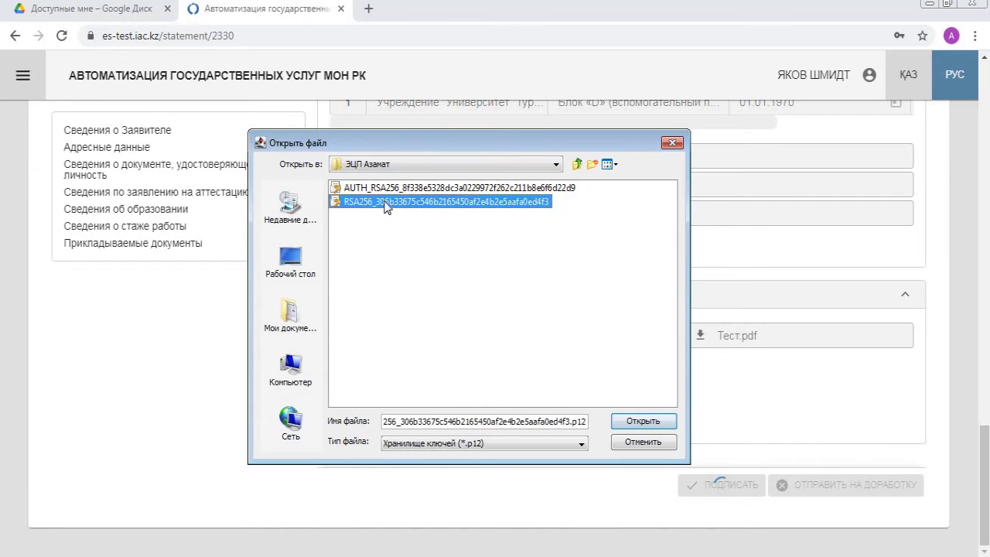
click(641, 423)
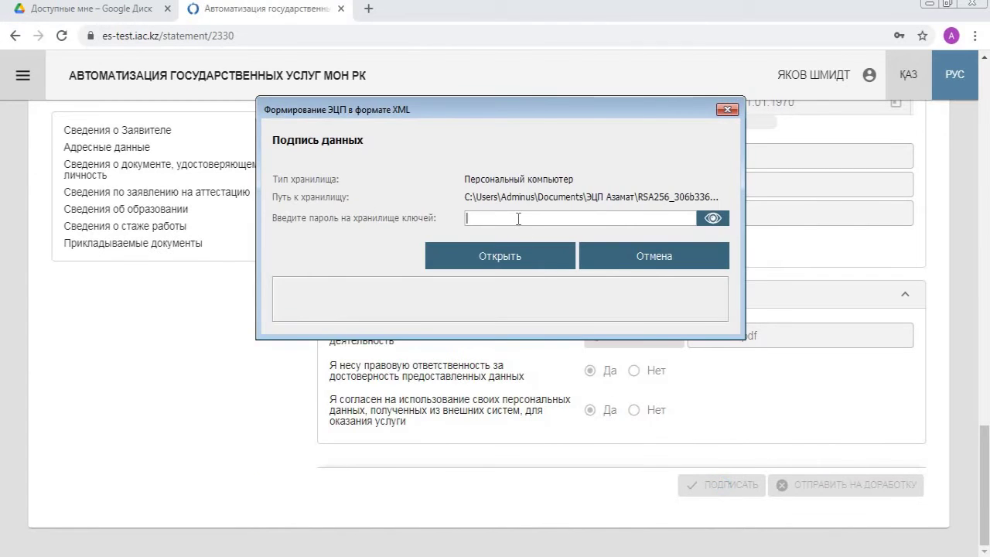
text(•••••)
text(••)
click(495, 247)
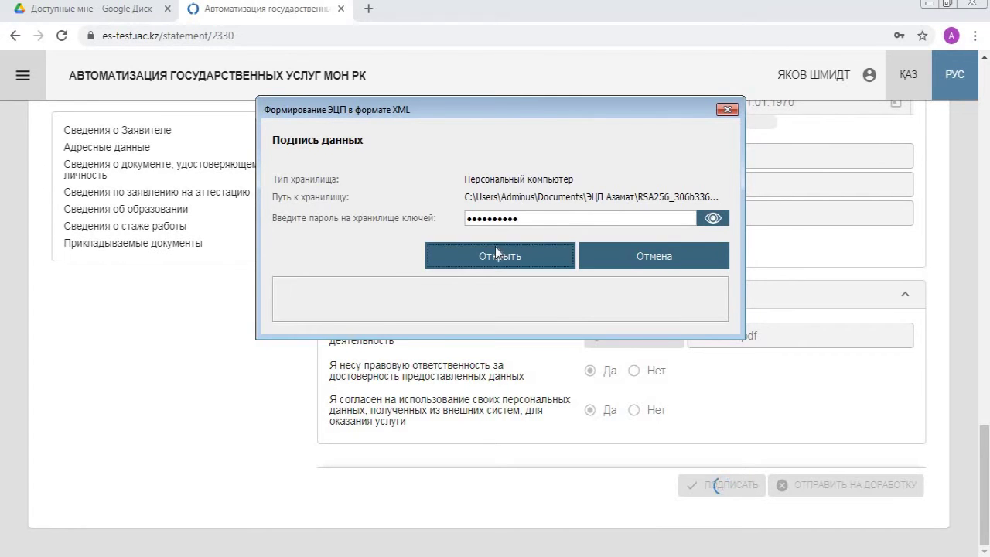
click(509, 453)
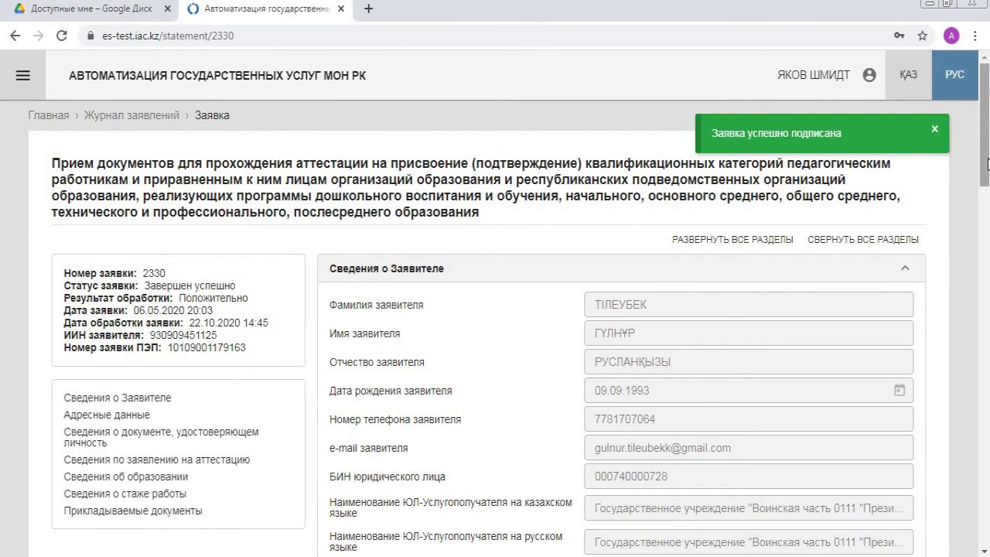
drag(987, 163, 986, 124)
double_click(154, 273)
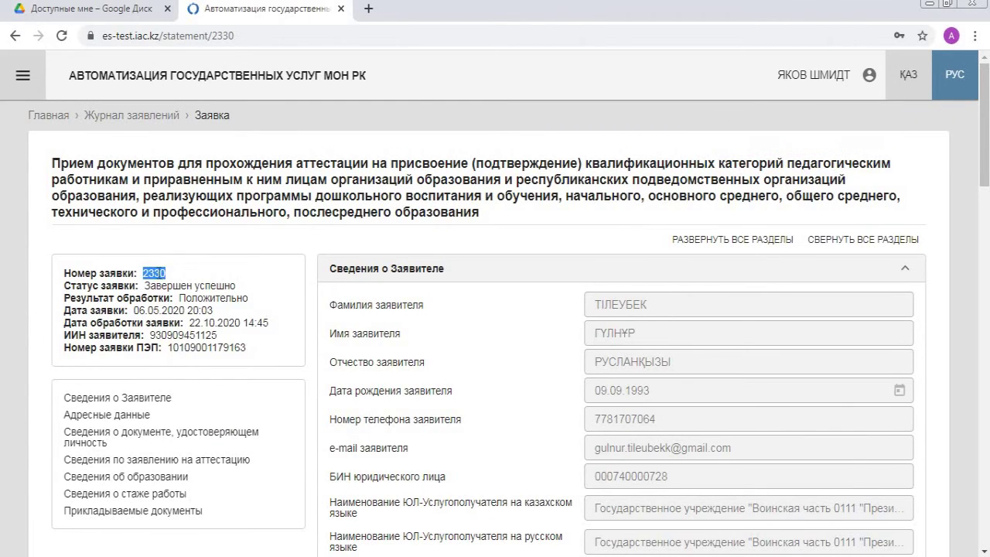
right_click(158, 276)
click(180, 285)
click(154, 116)
click(172, 225)
right_click(172, 224)
click(207, 317)
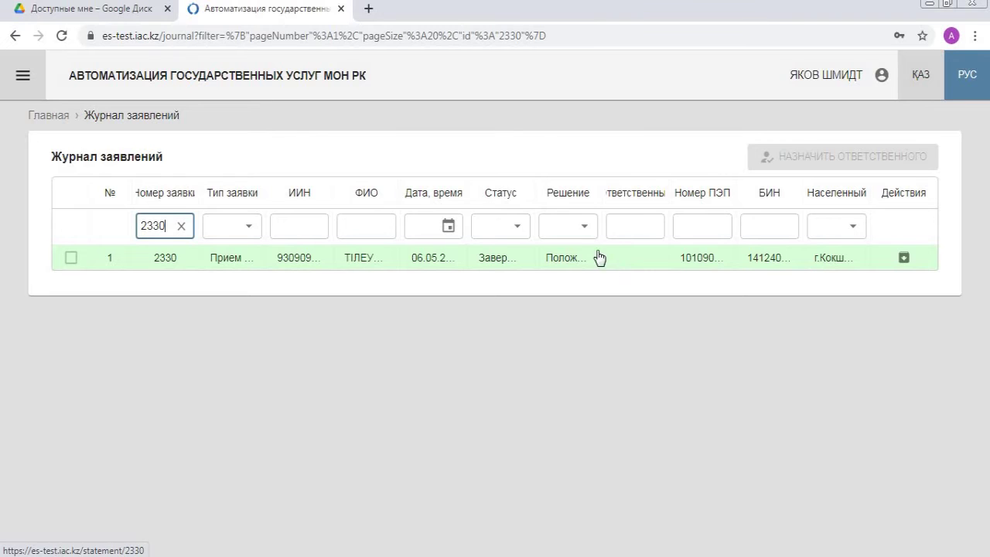
click(579, 235)
click(538, 322)
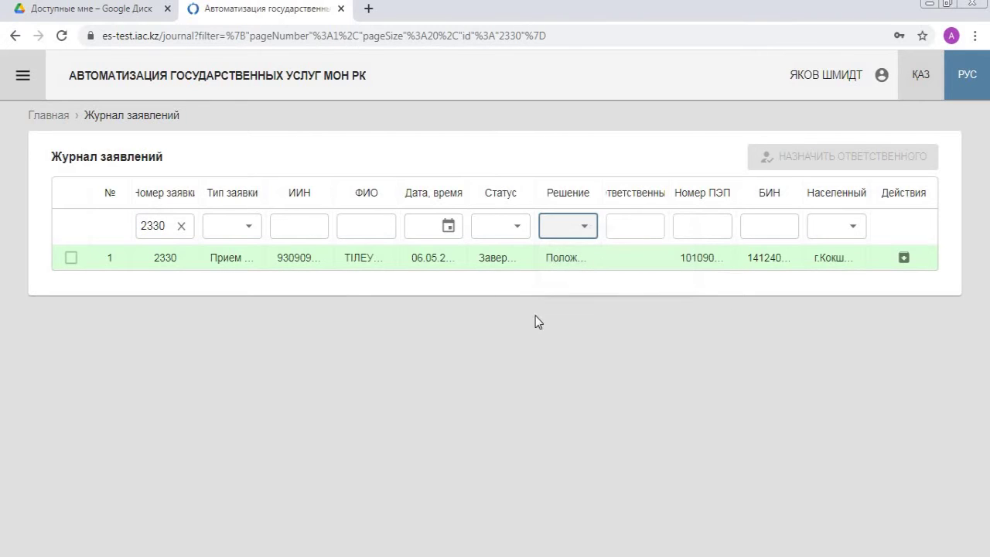
click(182, 226)
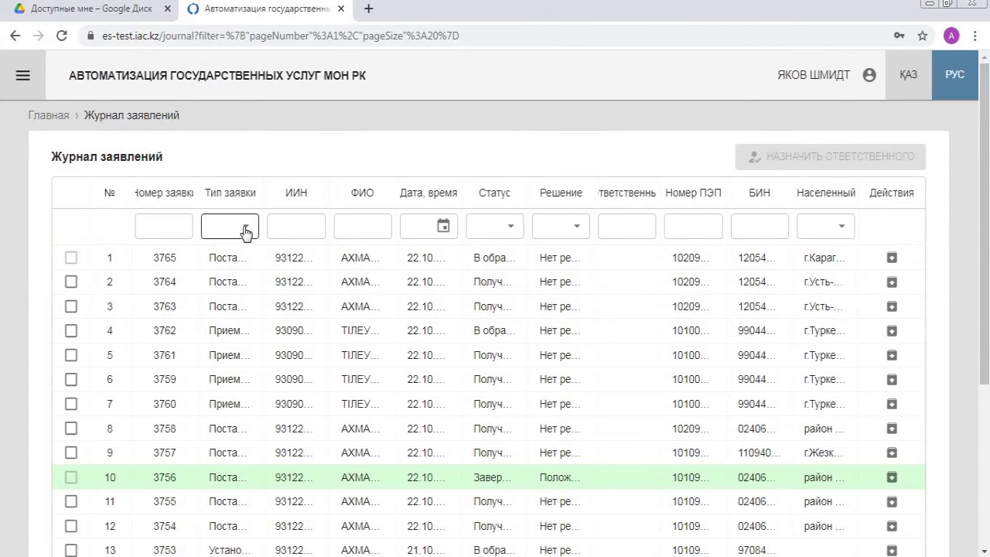
click(248, 232)
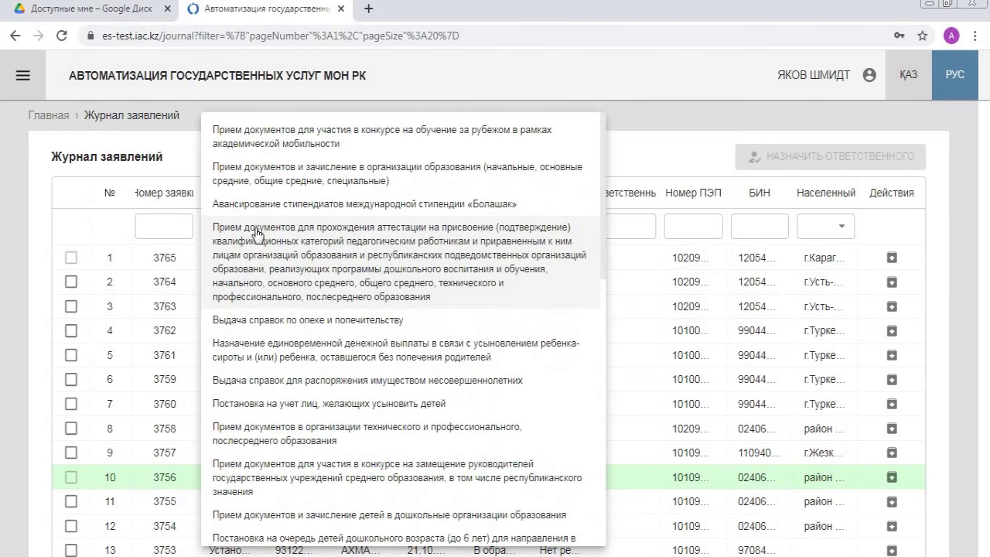
click(301, 251)
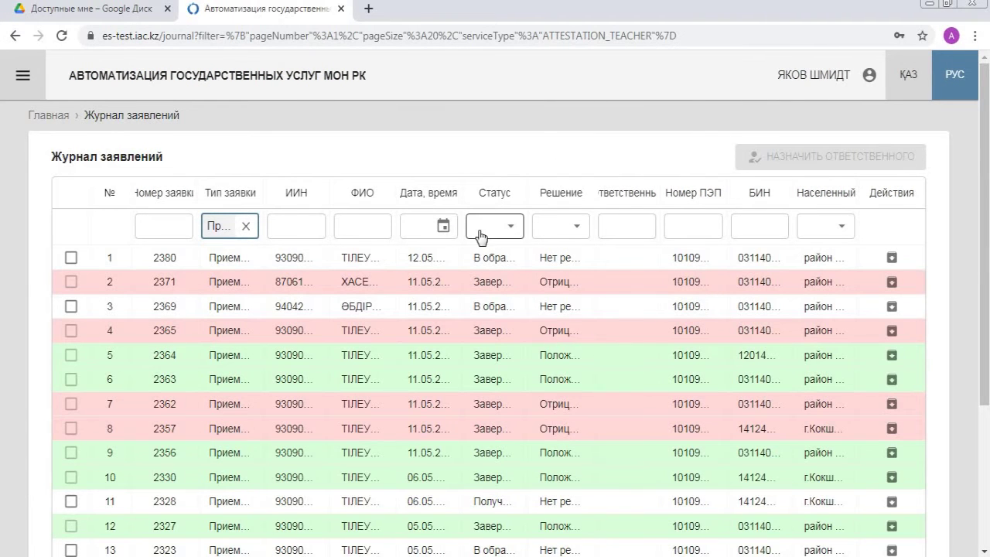
click(509, 232)
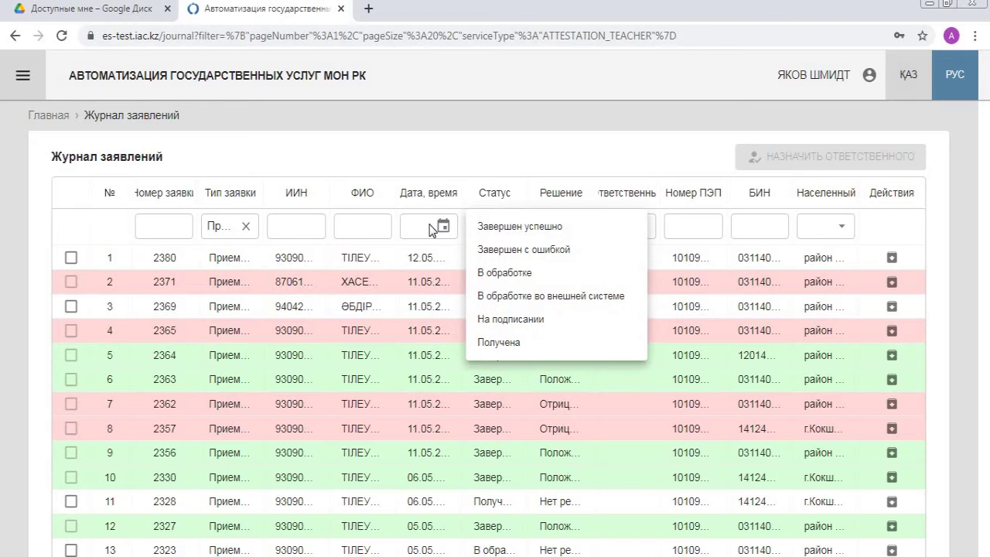
click(511, 348)
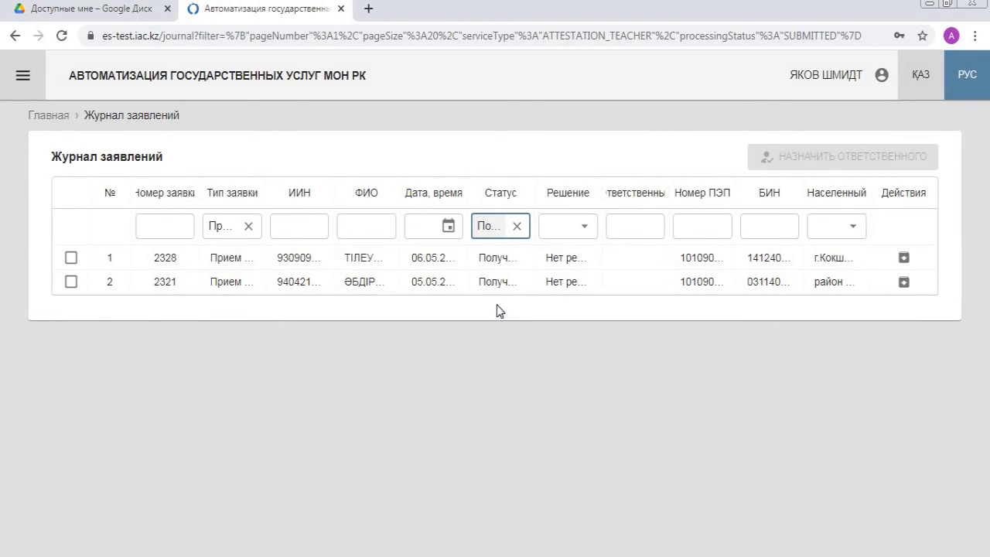
click(431, 269)
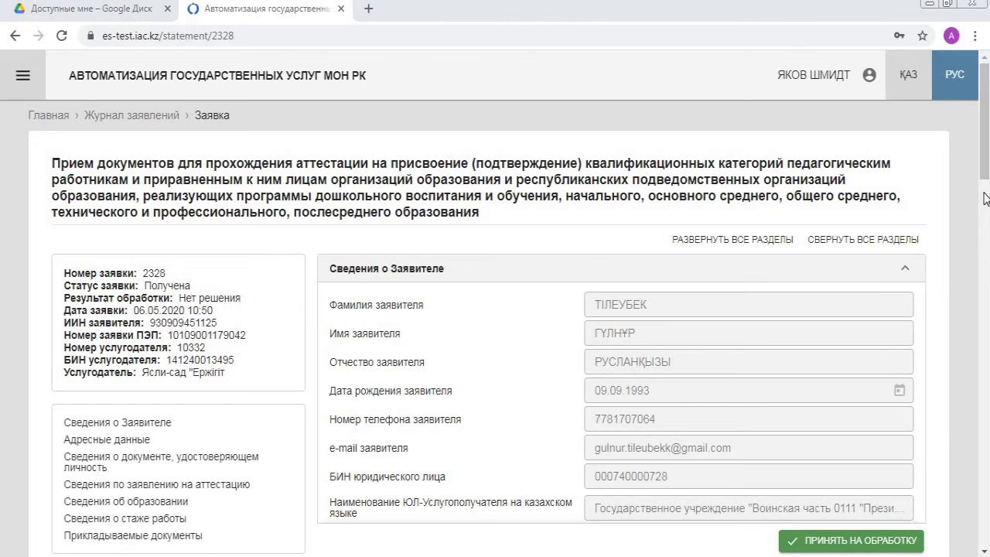
drag(986, 178, 986, 543)
click(880, 491)
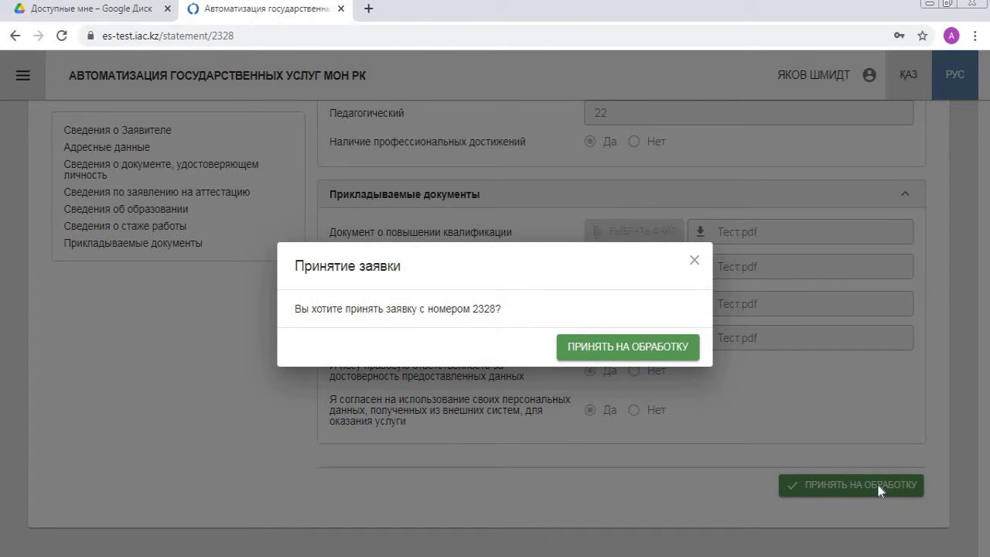
click(661, 355)
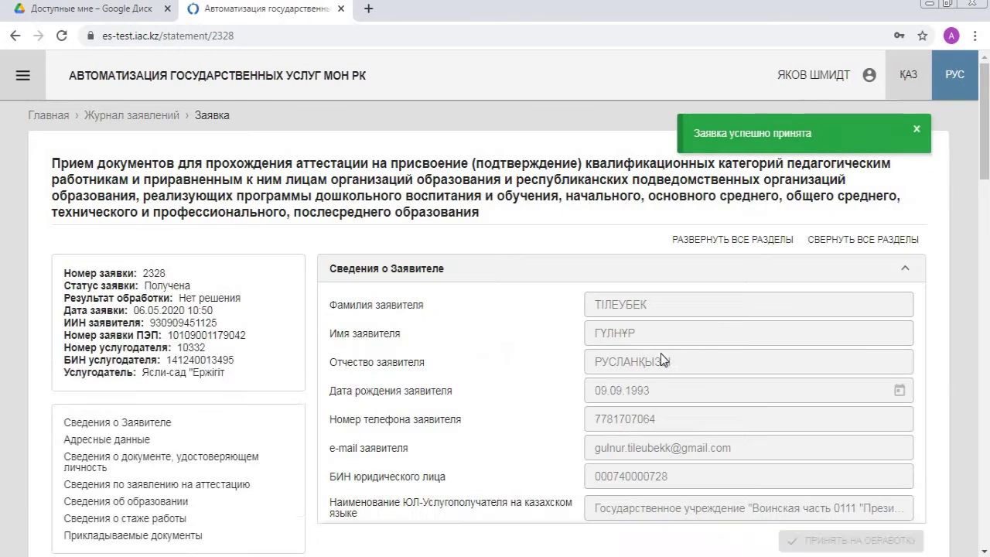
drag(985, 121, 984, 487)
click(536, 488)
drag(987, 133, 951, 490)
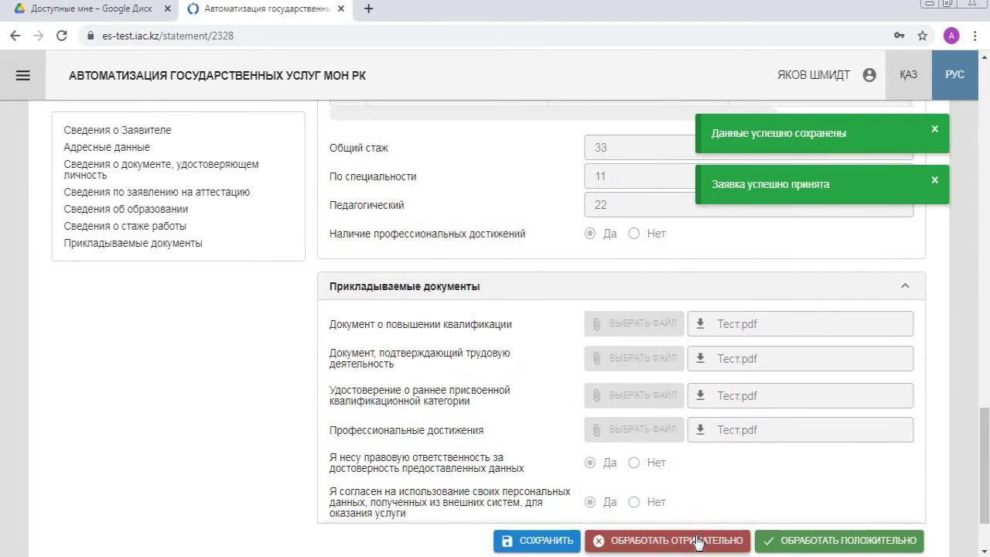
click(698, 541)
Choose the unreliable-documents reason, fill the four Kazakh/Russian refusal fields, and generate the notice
click(464, 263)
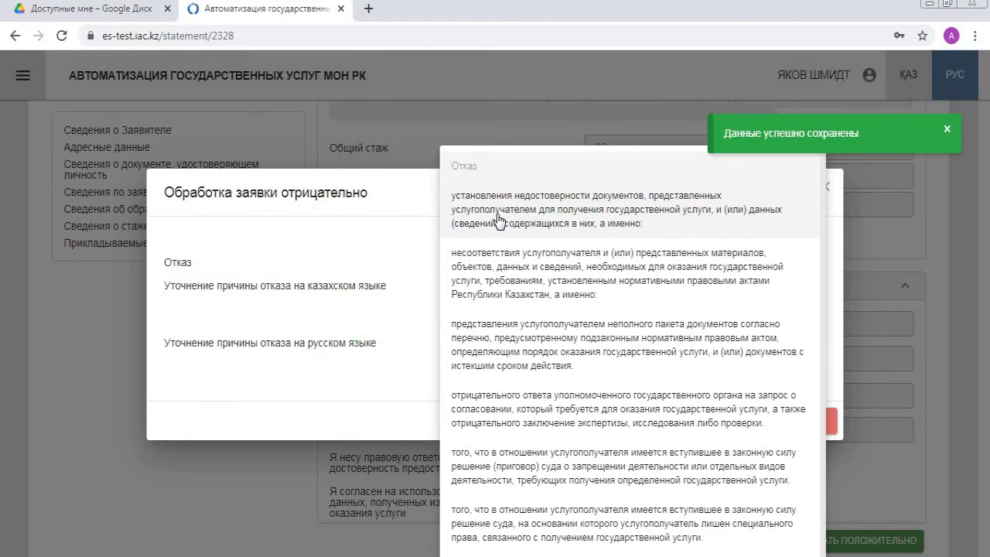
click(498, 220)
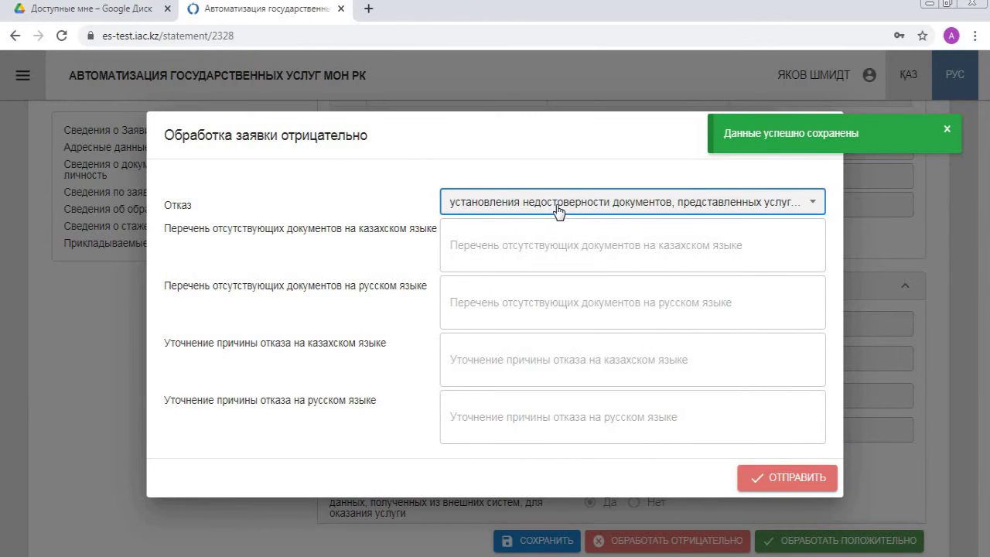
click(486, 251)
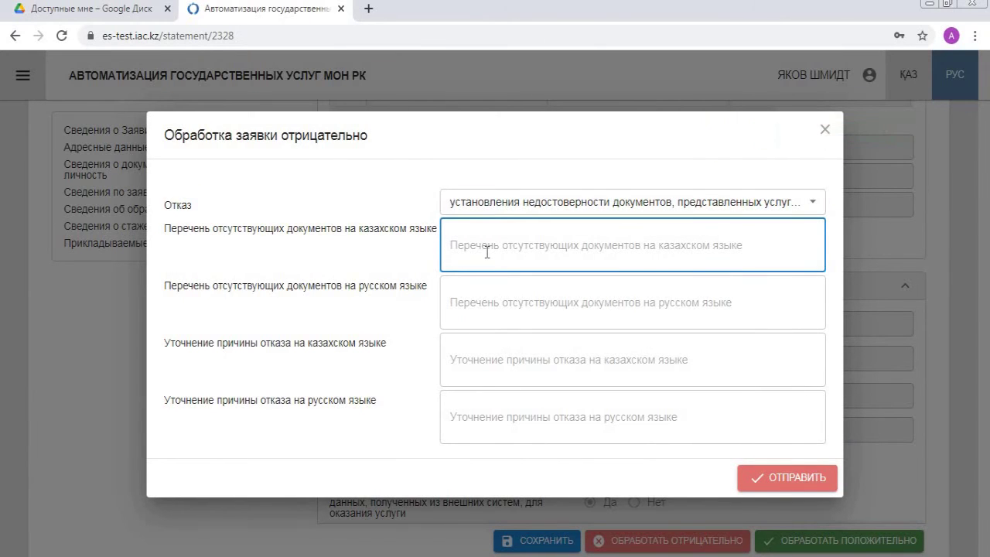
text(ao)
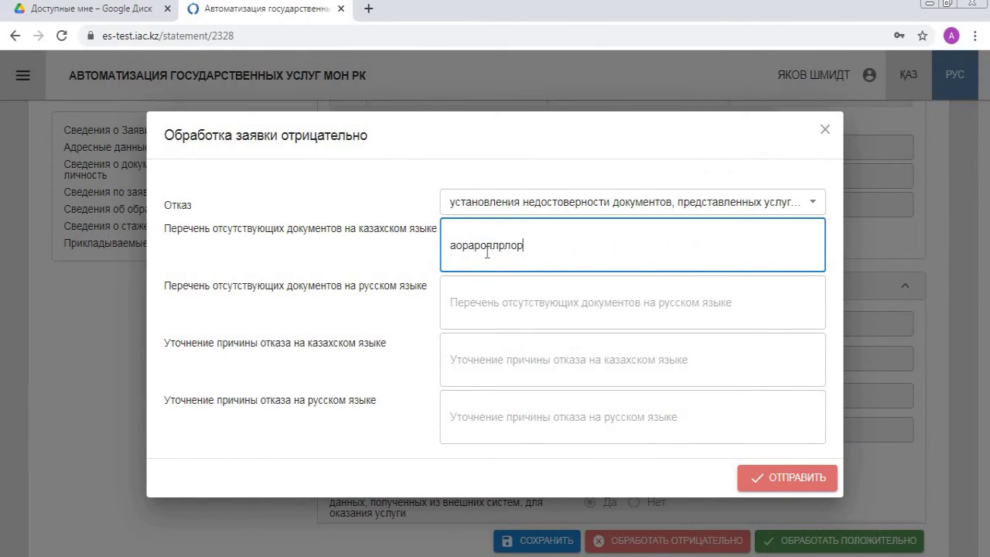
click(490, 305)
text(роплплоплп)
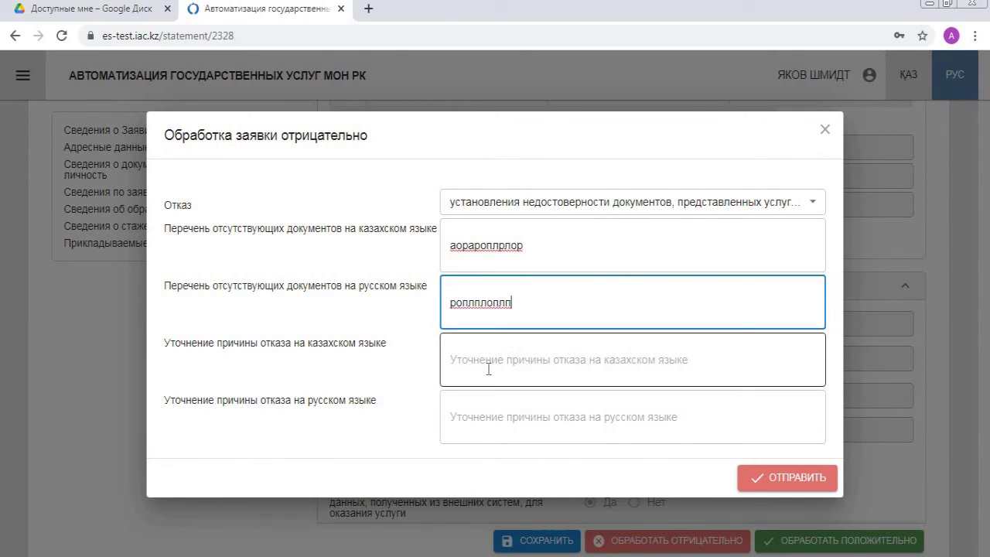
click(488, 368)
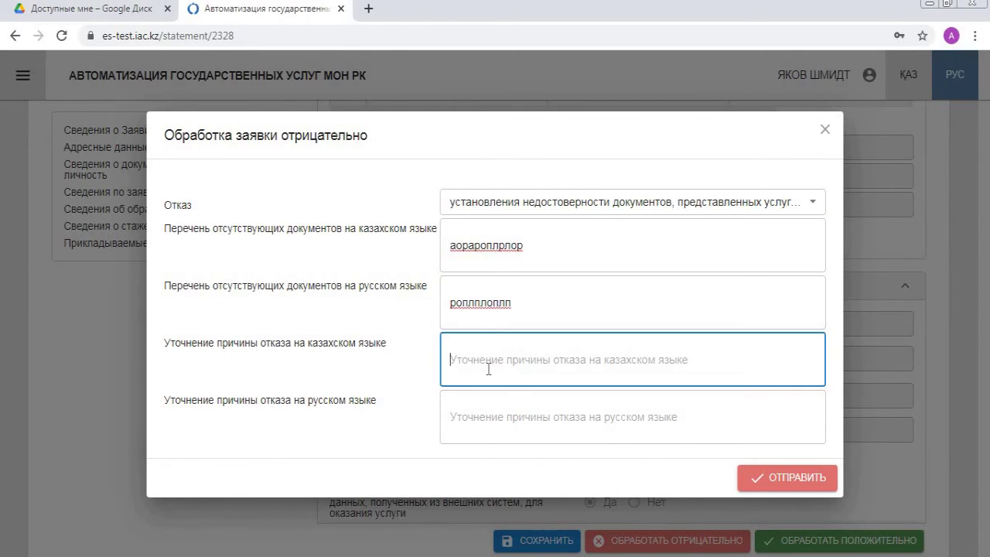
text(ропорпрлпрпор)
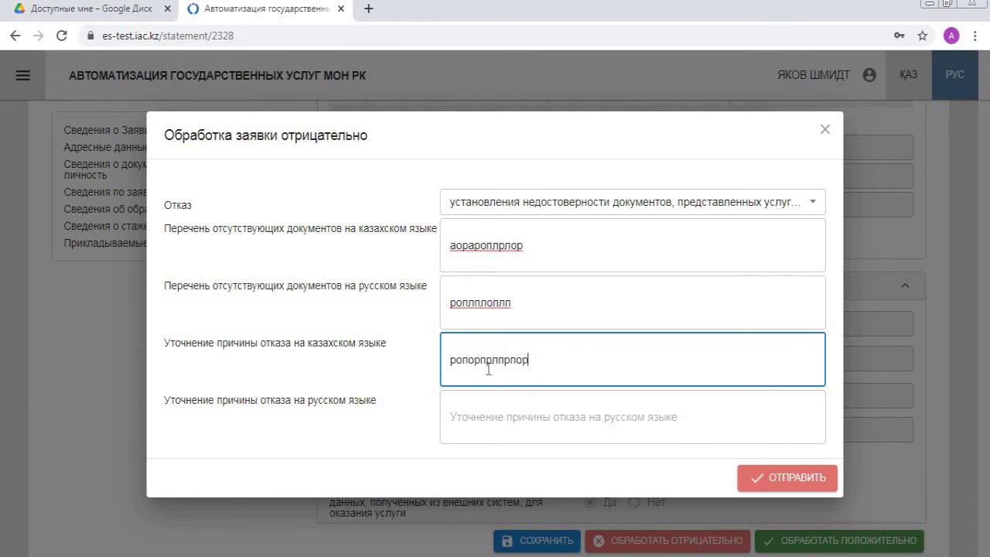
click(469, 422)
text(орпагвеыефавпа)
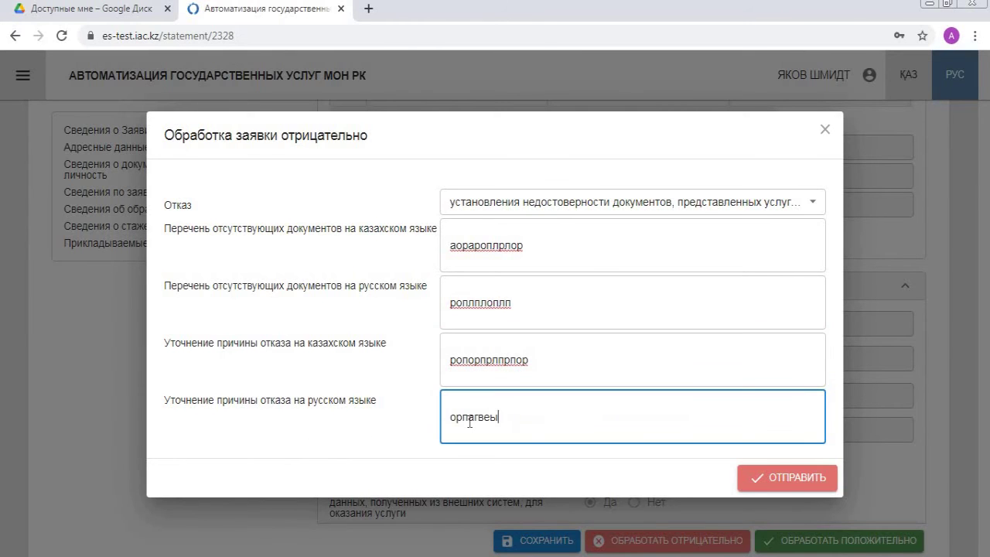
text(п)
click(783, 477)
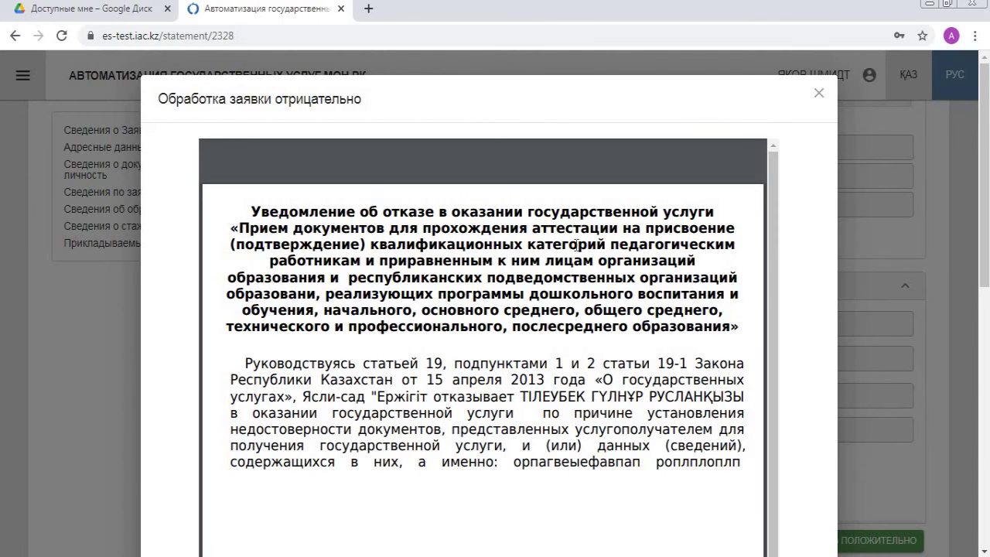
scroll(574, 252, down, 5)
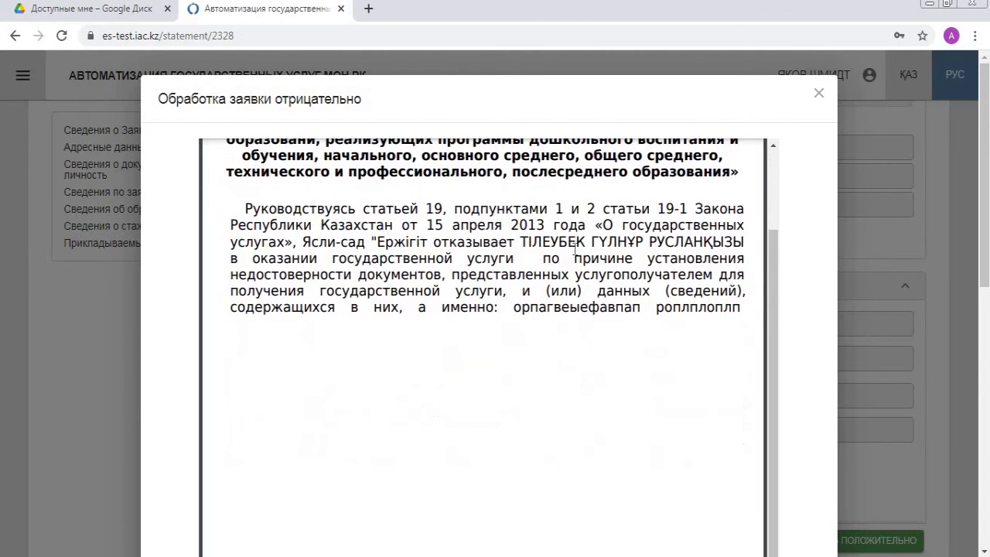
scroll(603, 309, down, 10)
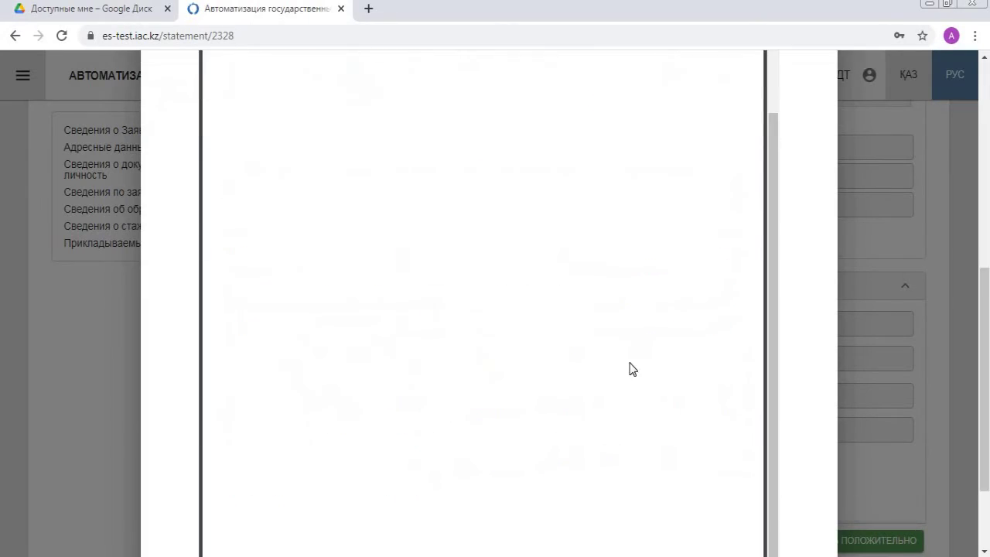
click(782, 508)
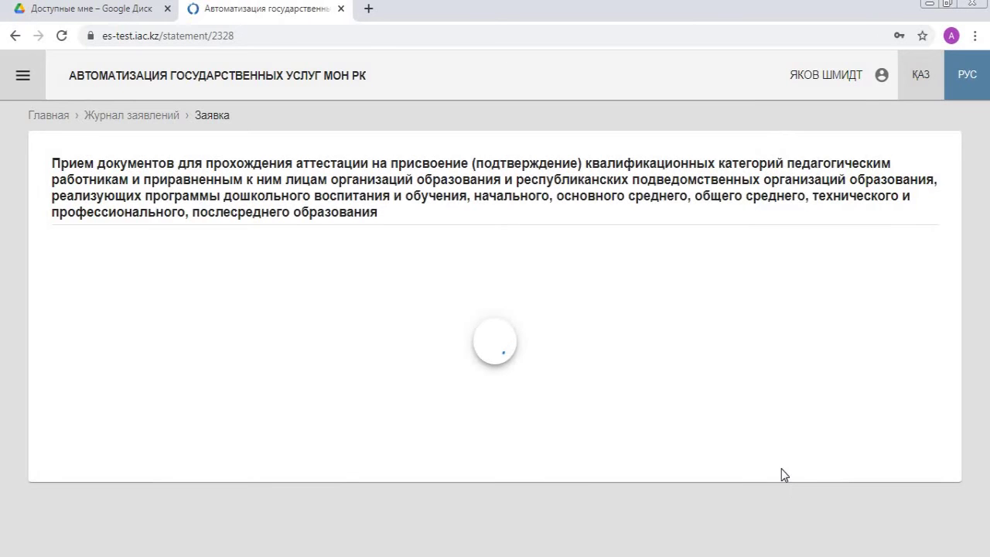
scroll(794, 297, down, 3)
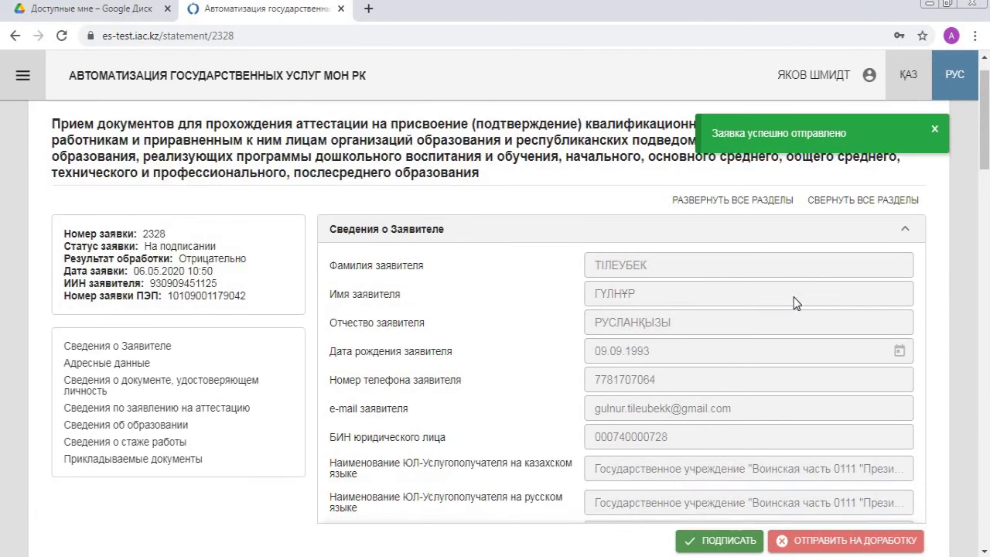
drag(989, 199, 989, 532)
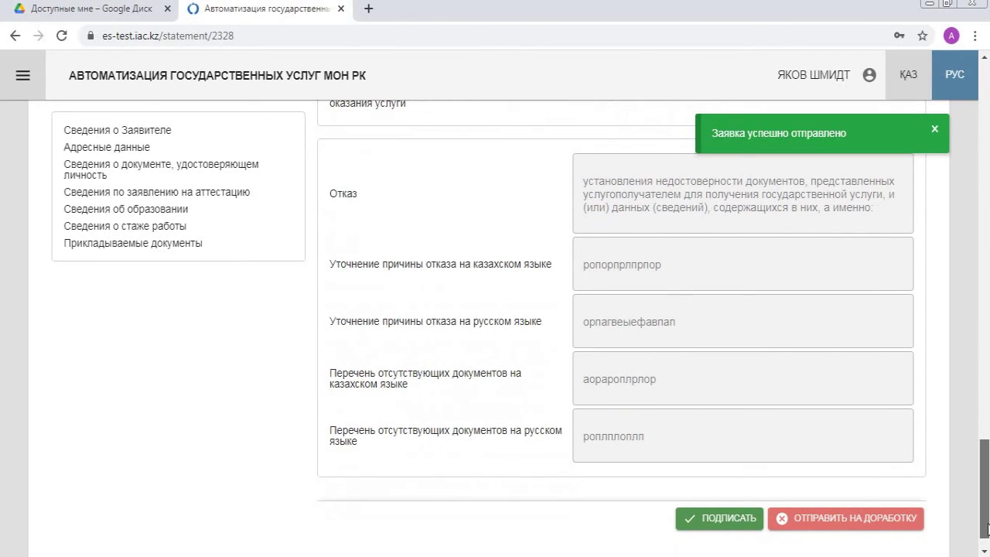
click(718, 519)
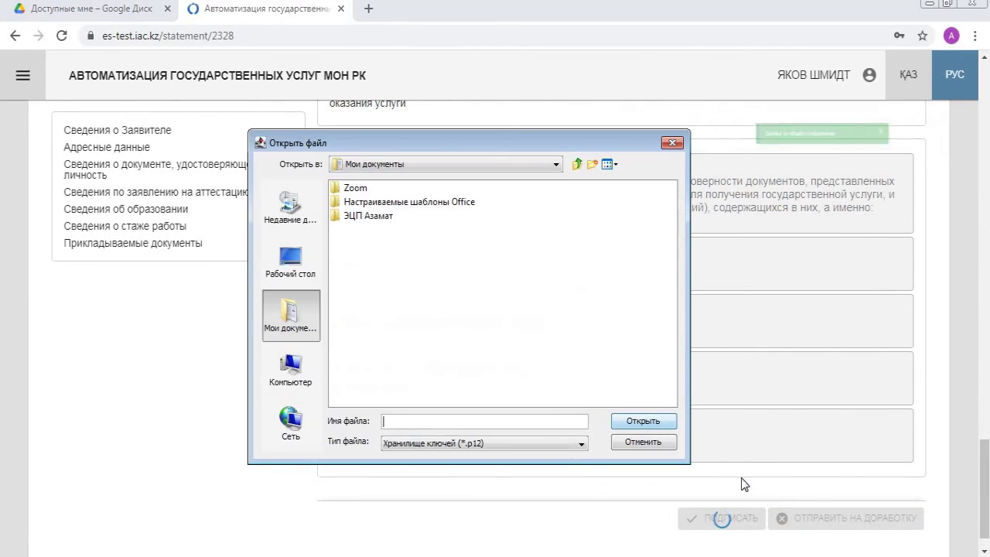
double_click(382, 218)
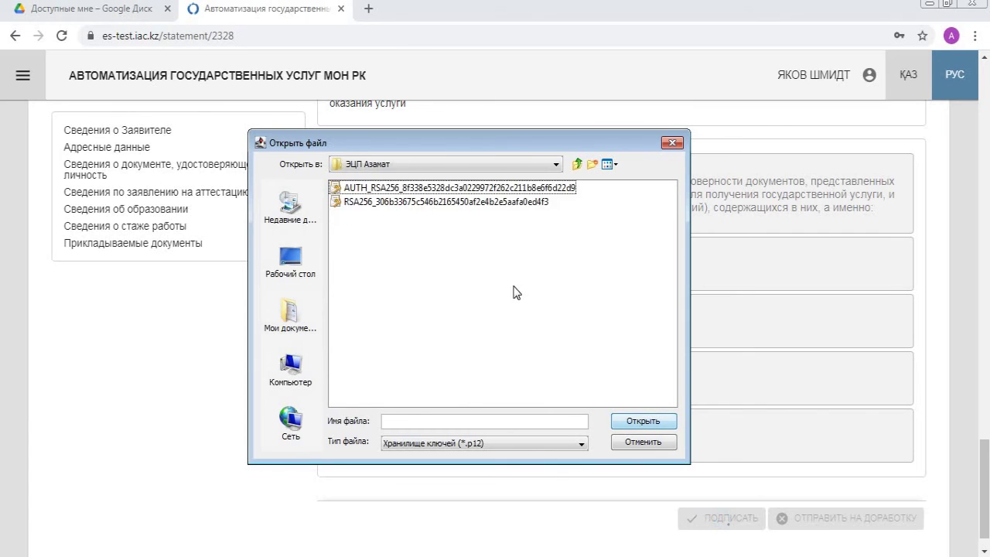
click(502, 201)
click(641, 420)
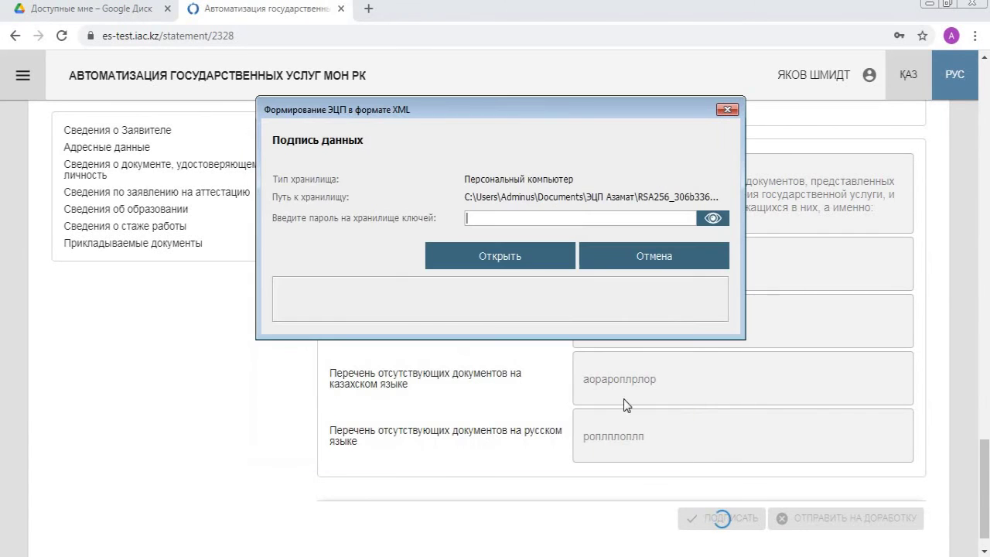
text(1234567890)
click(533, 255)
click(512, 458)
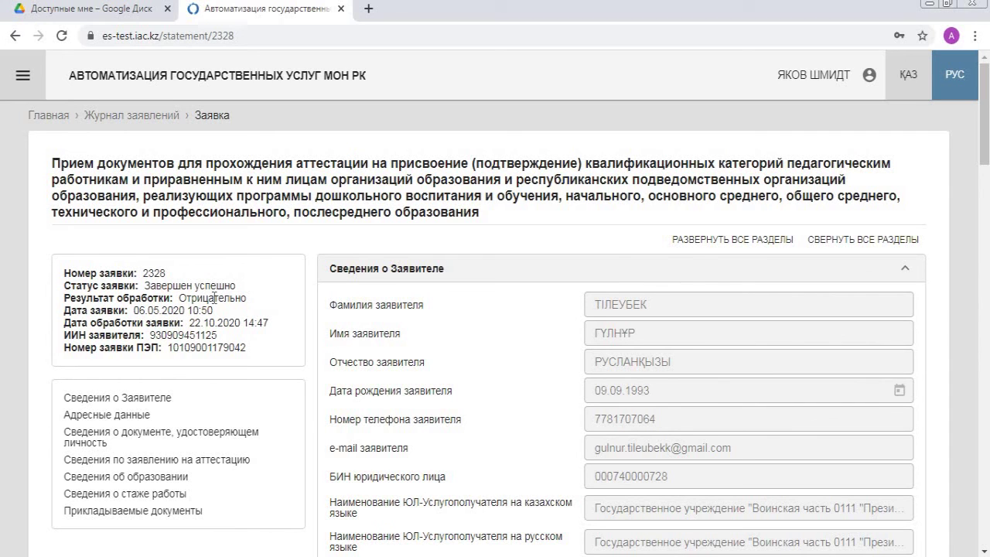
double_click(163, 273)
right_click(152, 268)
click(189, 283)
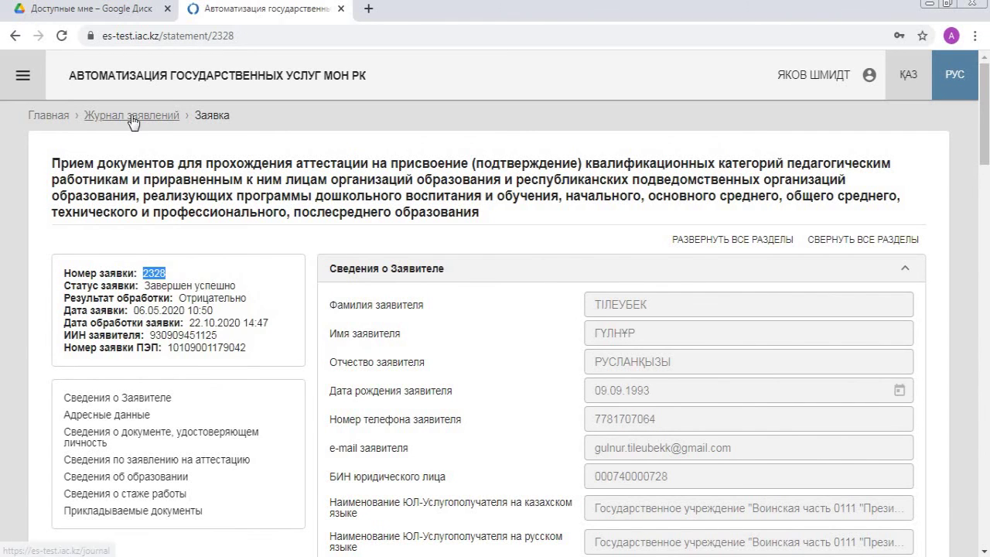
click(147, 116)
click(158, 225)
right_click(159, 225)
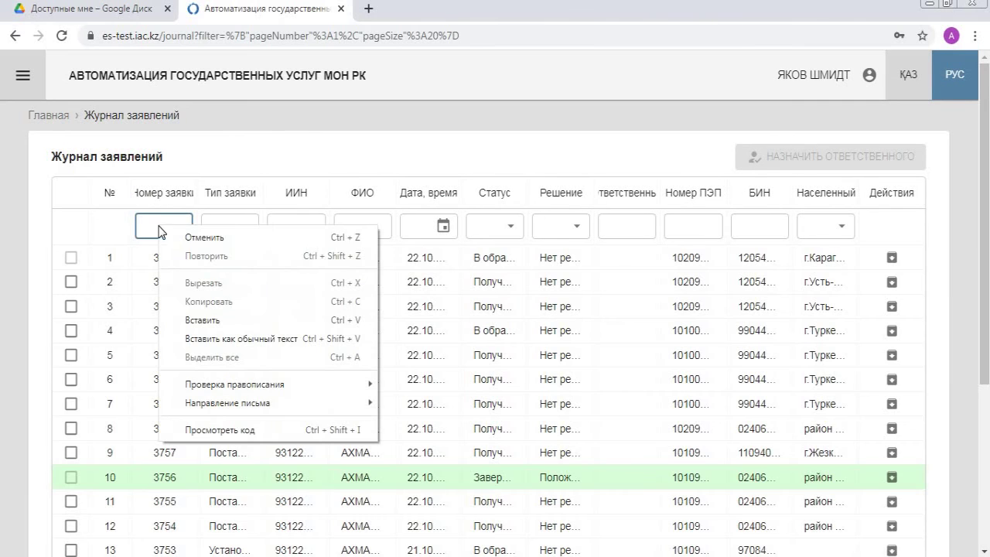
click(200, 320)
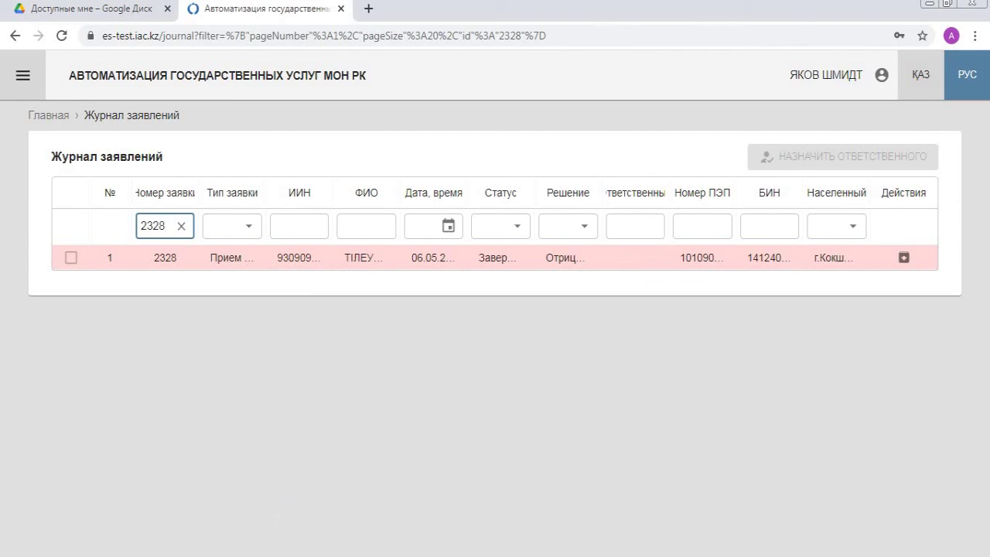
key(alt+Tab)
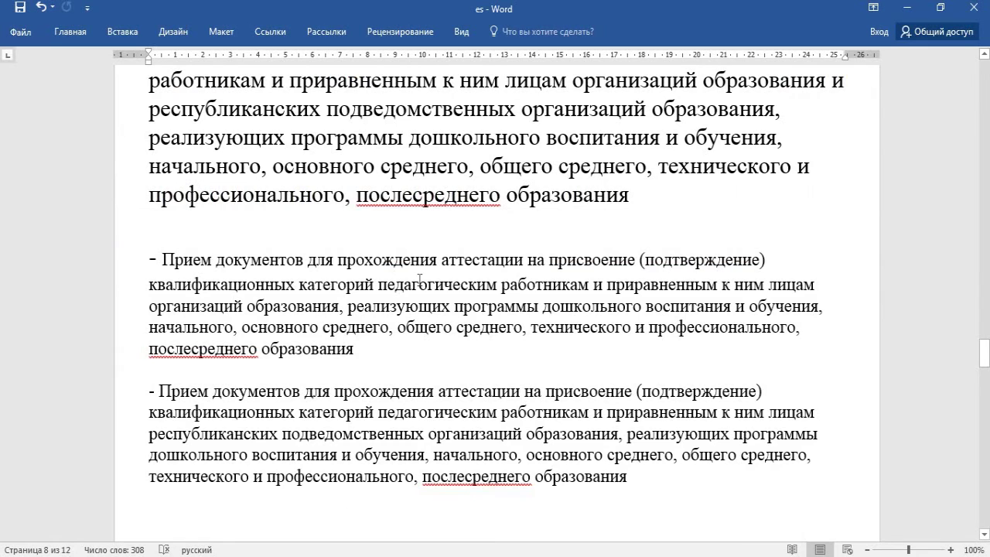
scroll(419, 278, up, 2)
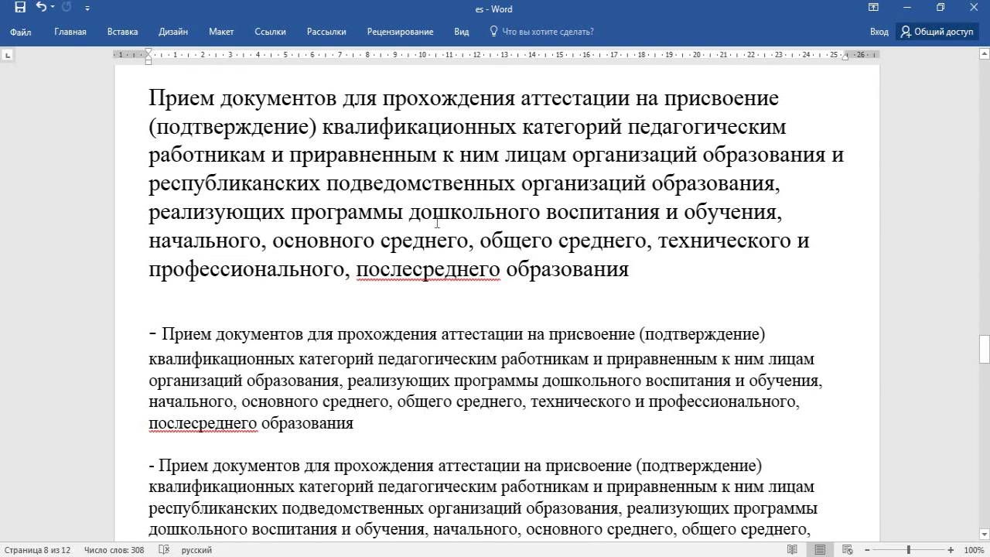
scroll(430, 224, down, 3)
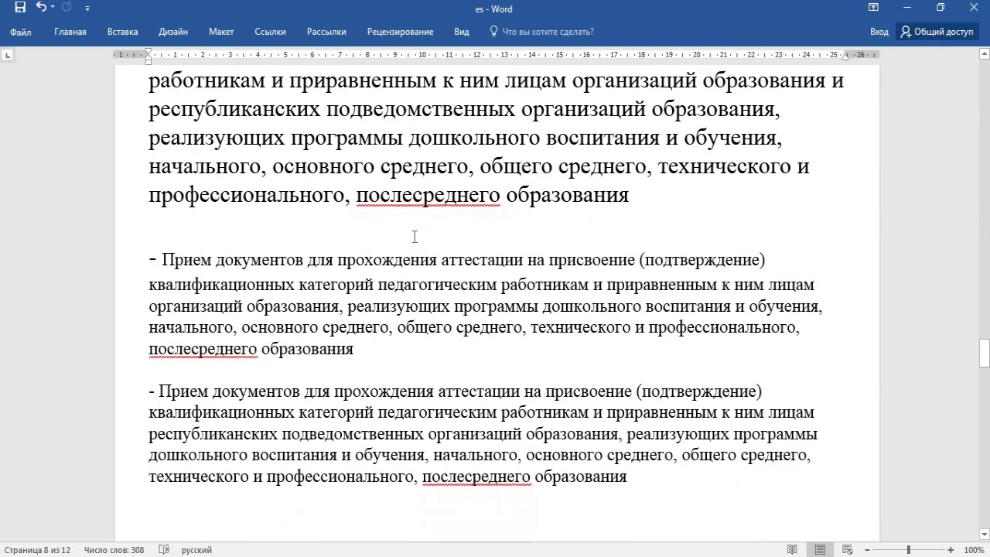